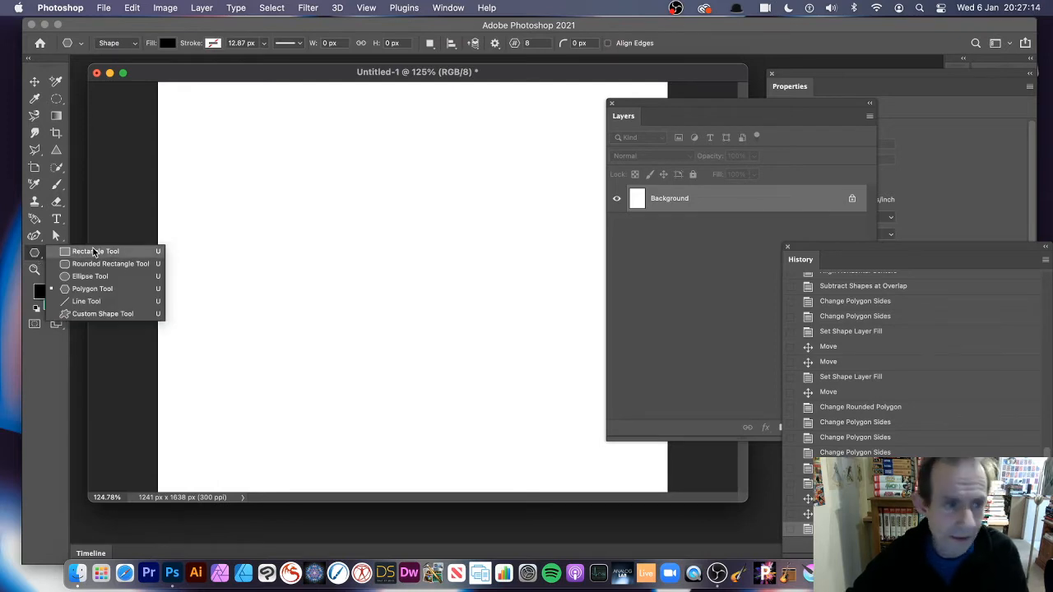
Activate the Polygon tool in Shape mode and check its path options.
click(92, 291)
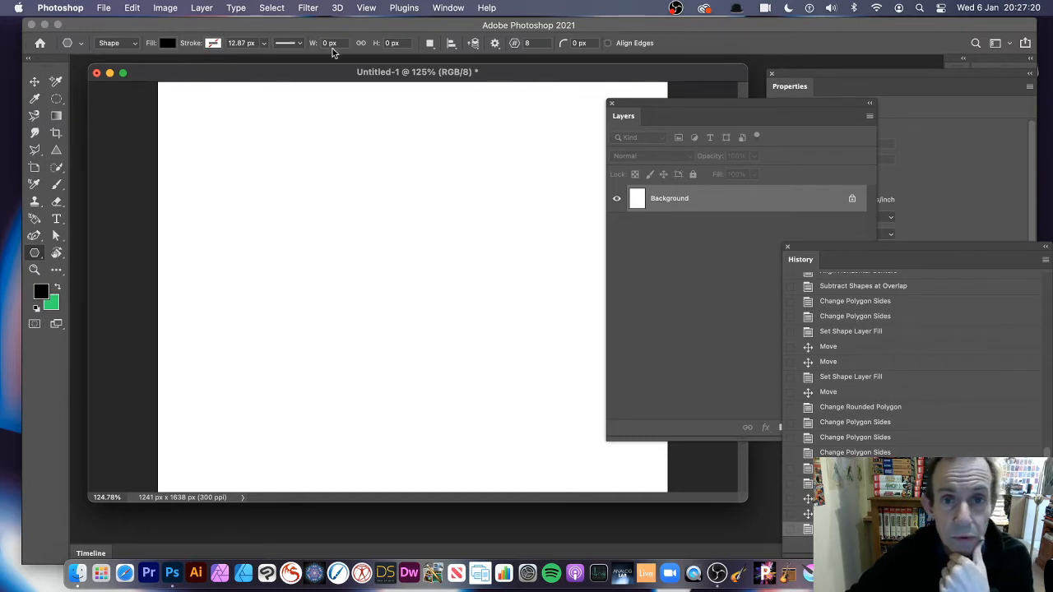
click(130, 44)
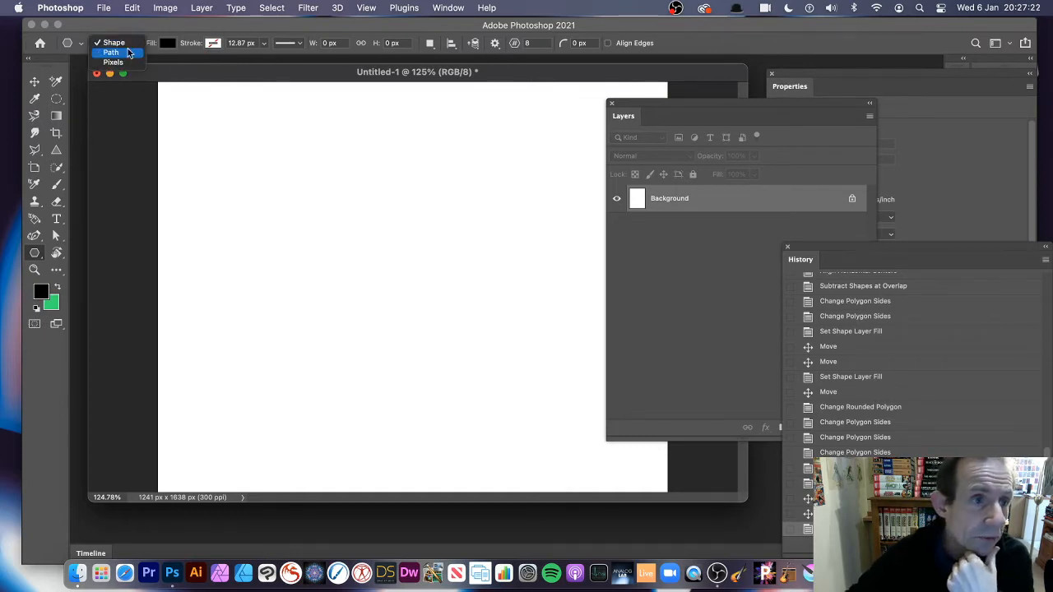
click(125, 45)
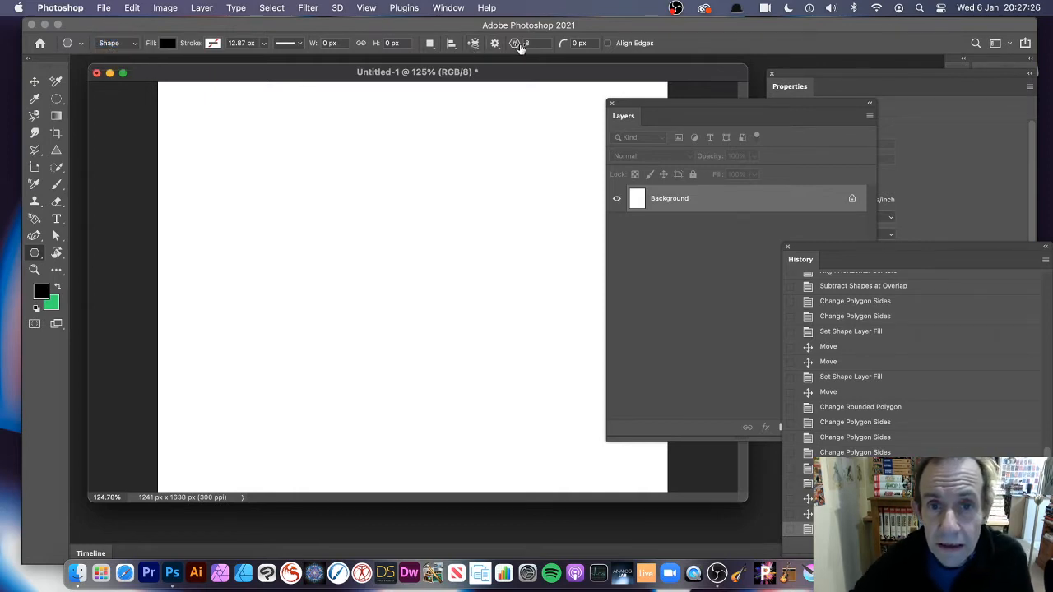
click(494, 43)
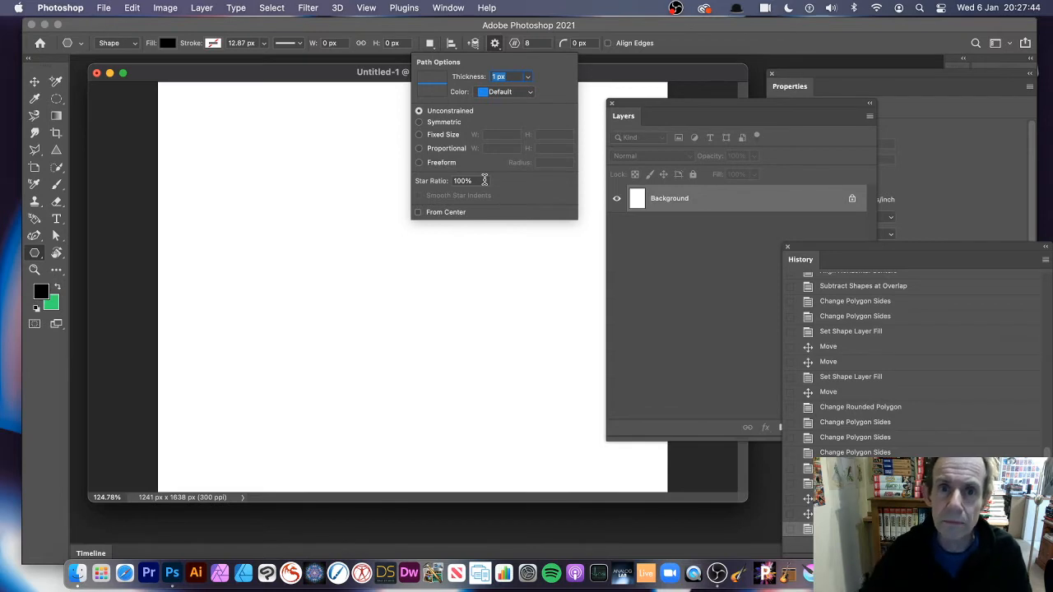
click(558, 27)
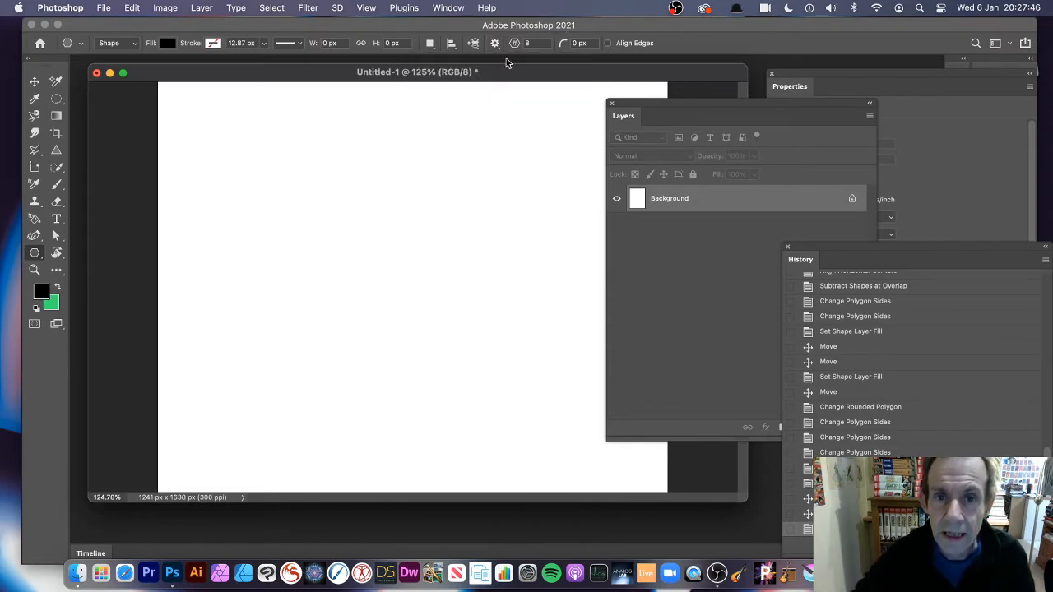
drag(531, 43, 517, 43)
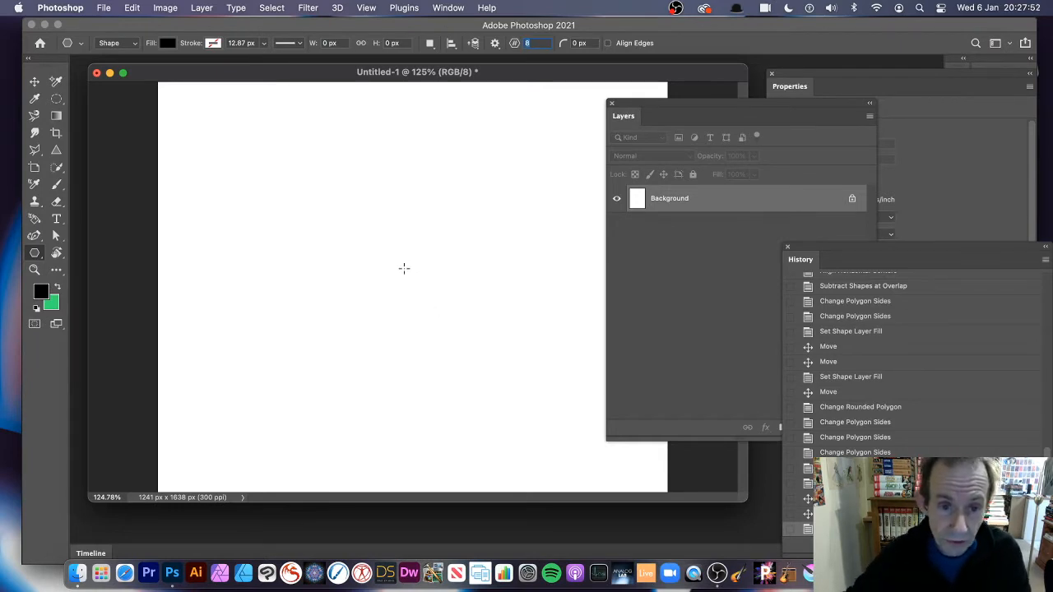
drag(388, 247, 388, 406)
key(super+z)
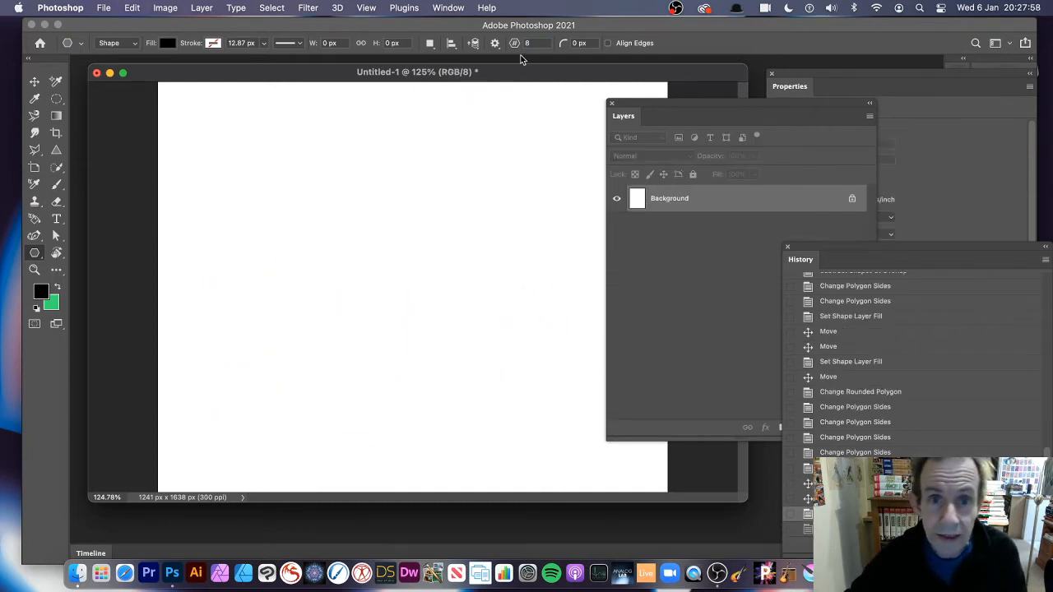
Draw a black eight-sided polygon about 659 px wide and high near the middle of the canvas, with unconstrained proportions.
click(497, 46)
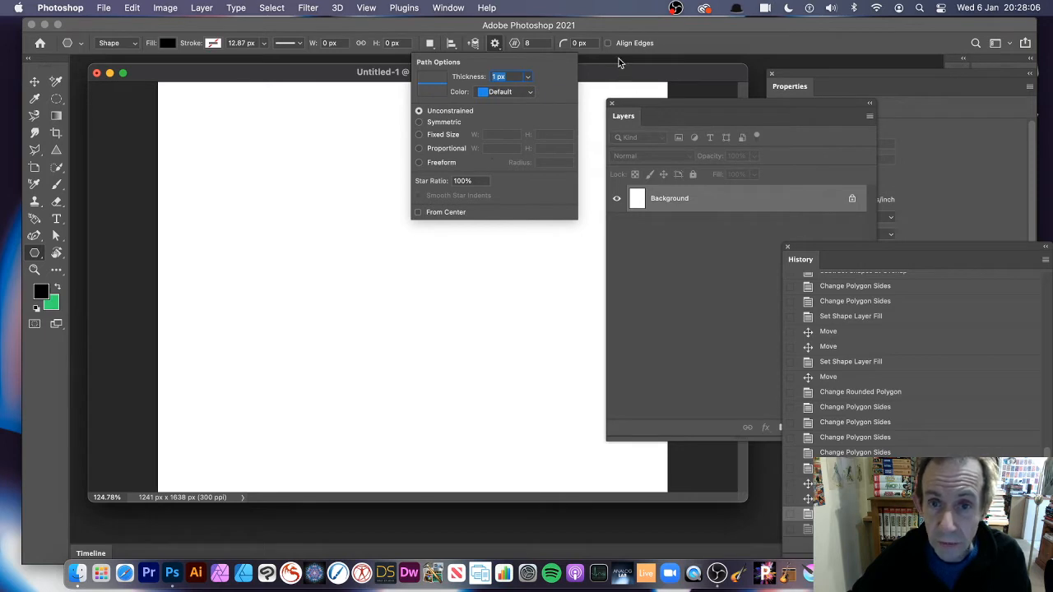
click(590, 74)
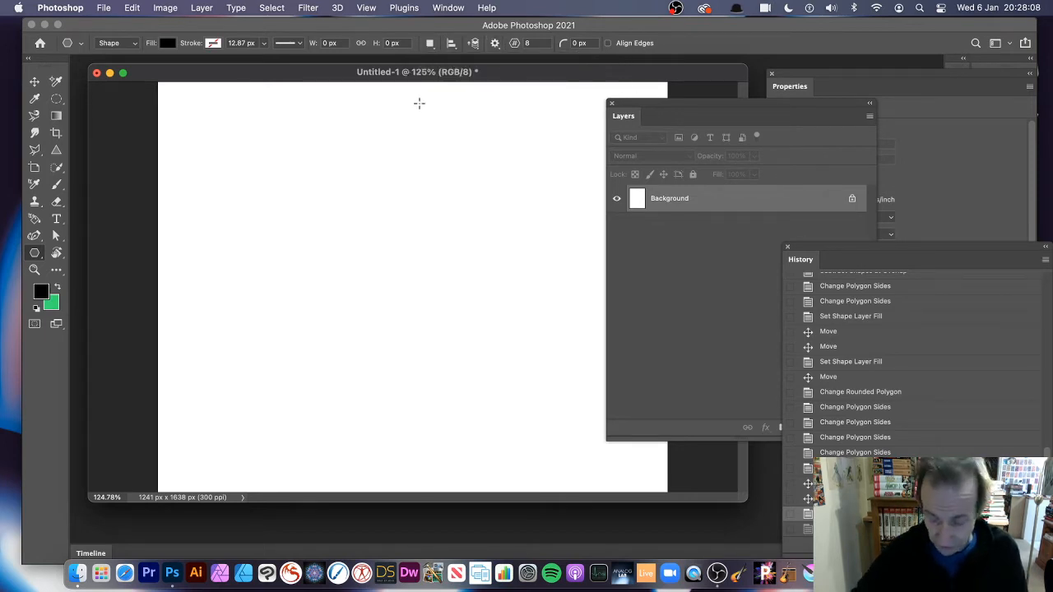
drag(268, 146, 621, 429)
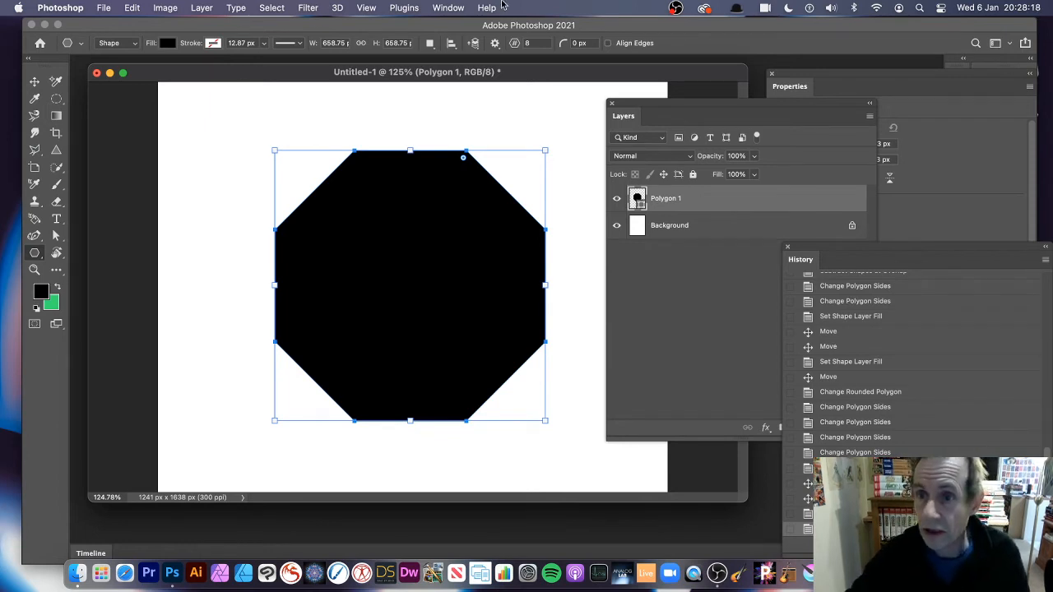
Reposition the shape's Properties panel so it is fully in view, in front of the Layers panel.
drag(850, 78, 786, 100)
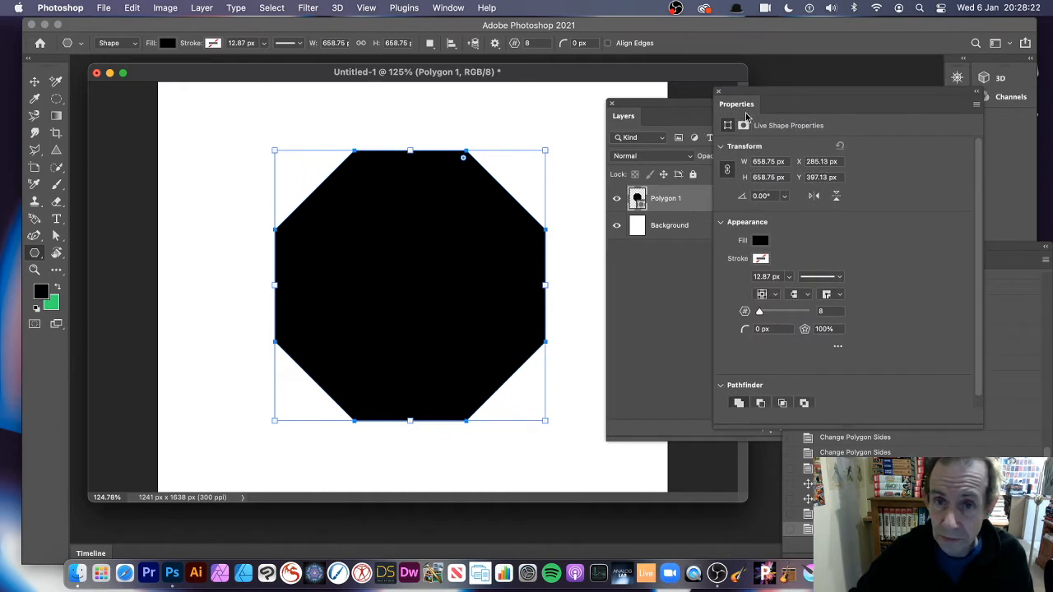
click(449, 8)
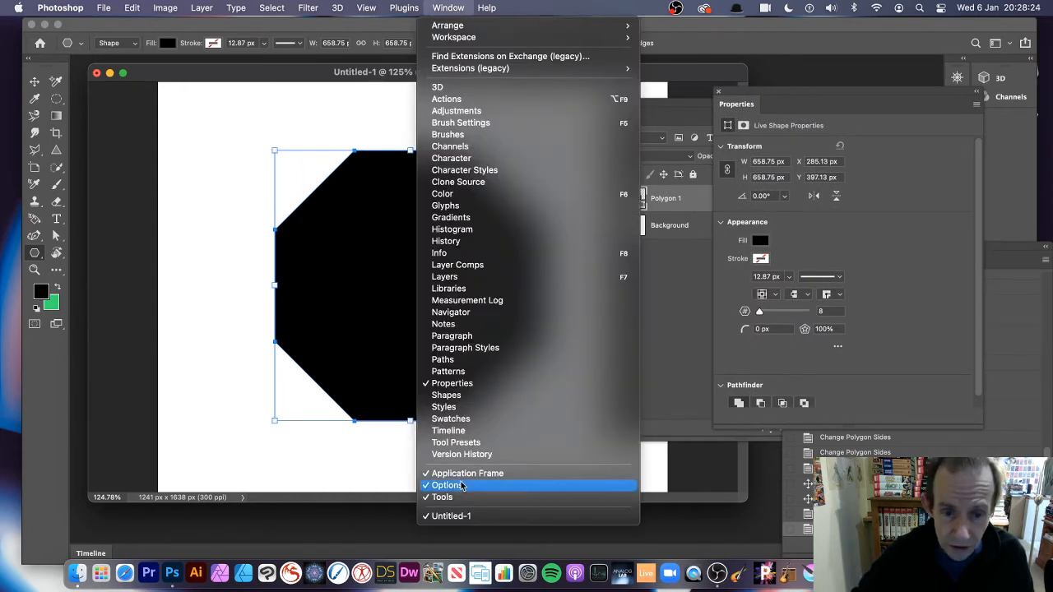
click(466, 277)
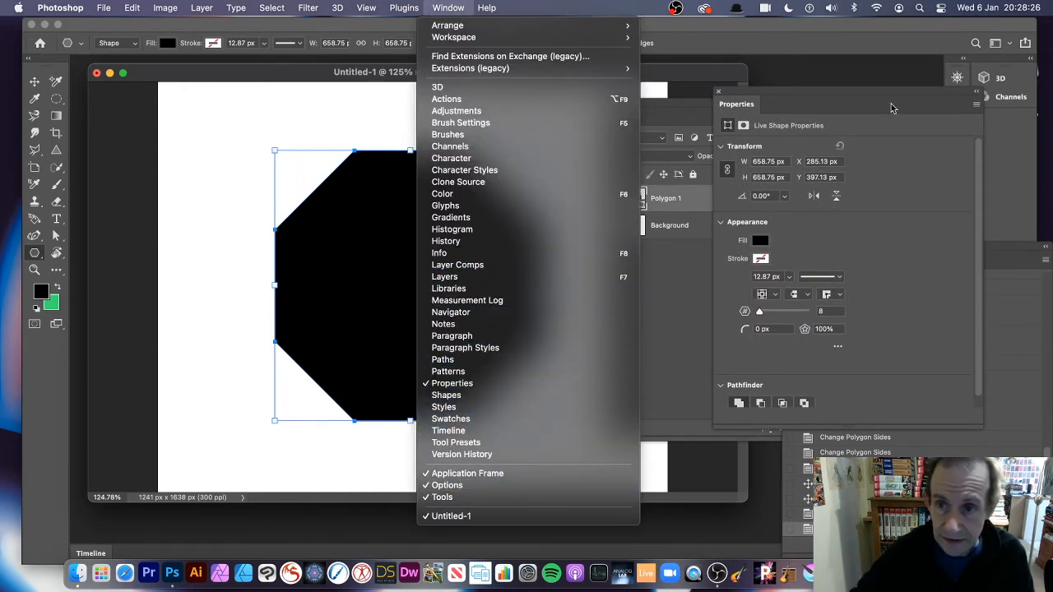
click(674, 111)
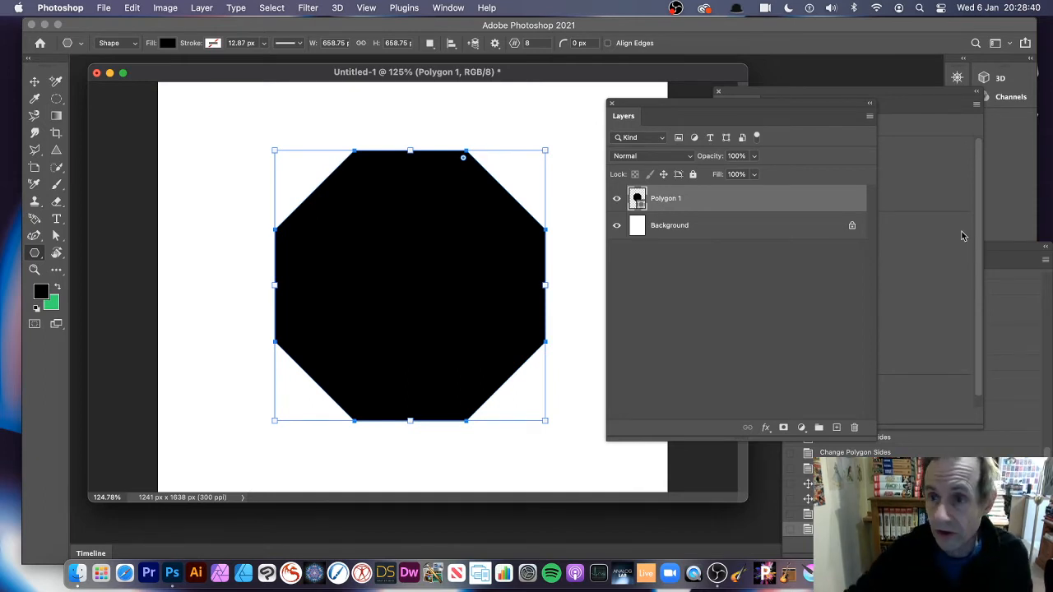
click(896, 97)
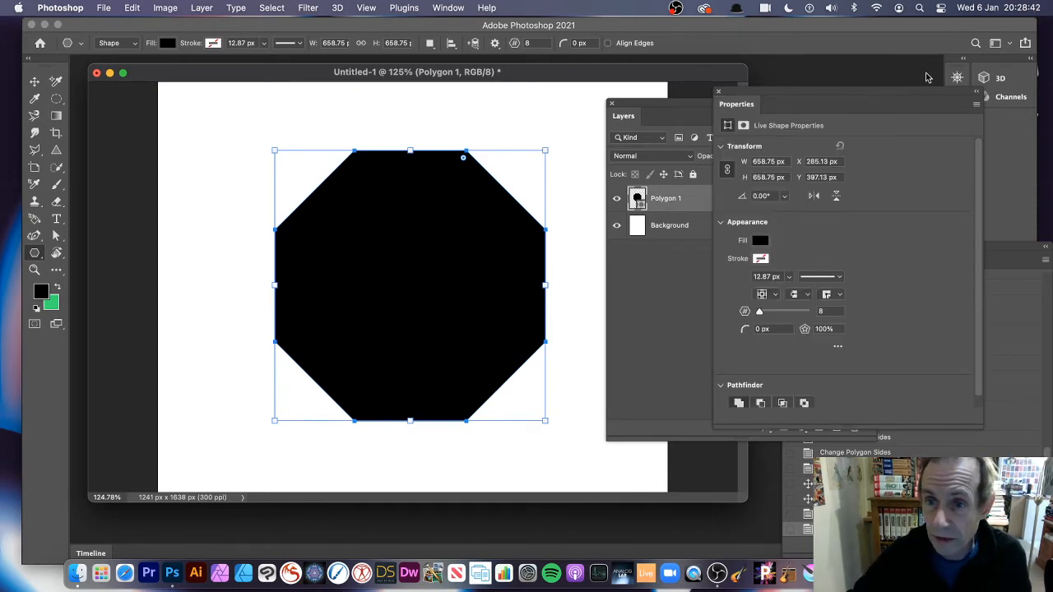
Try 29 sides on the black polygon, and set its side count back to 8.
click(761, 241)
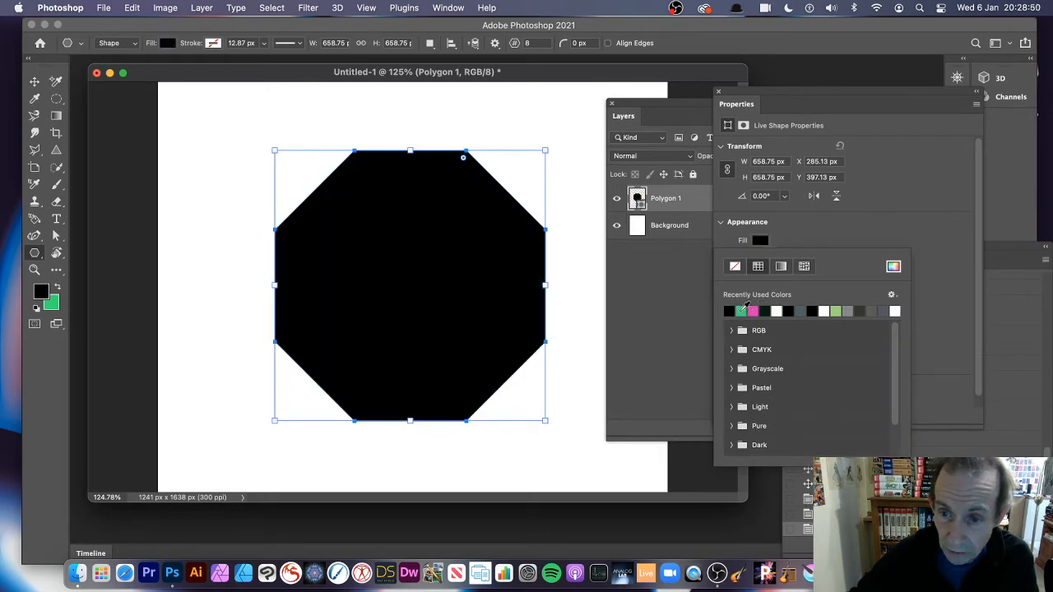
click(814, 234)
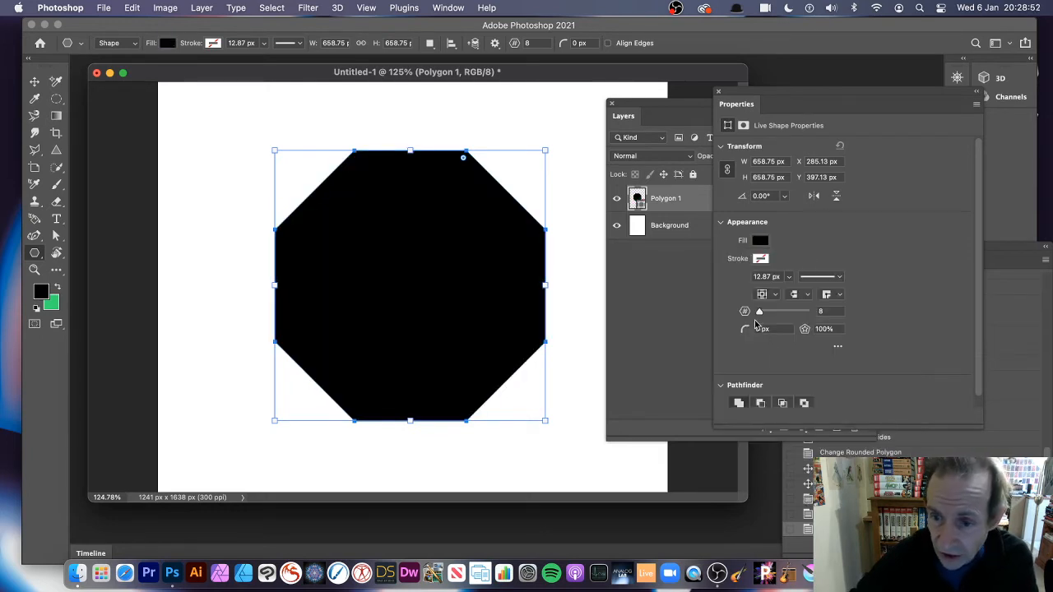
drag(760, 314, 772, 313)
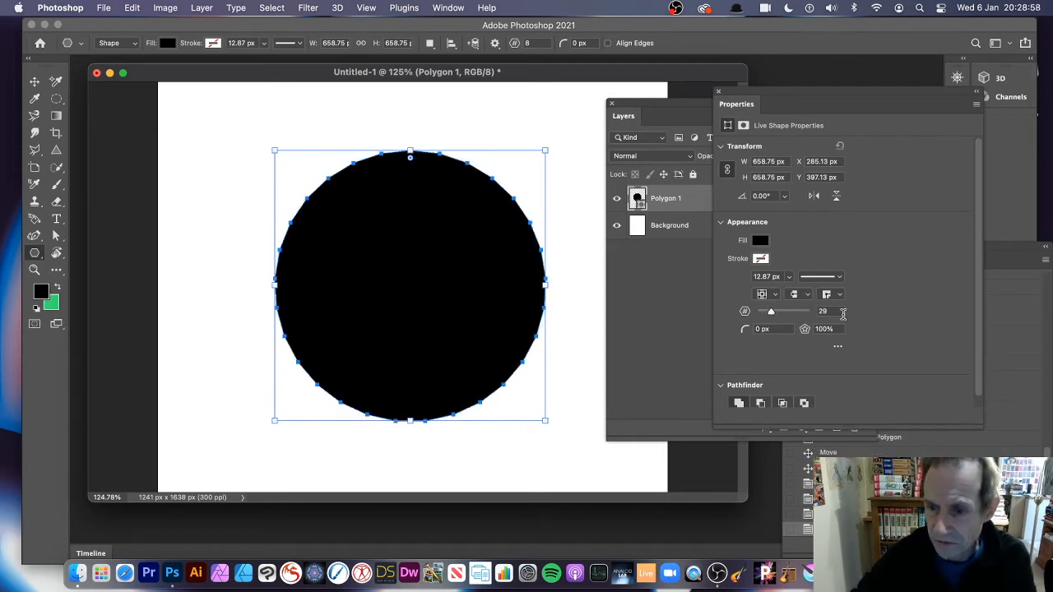
click(830, 311)
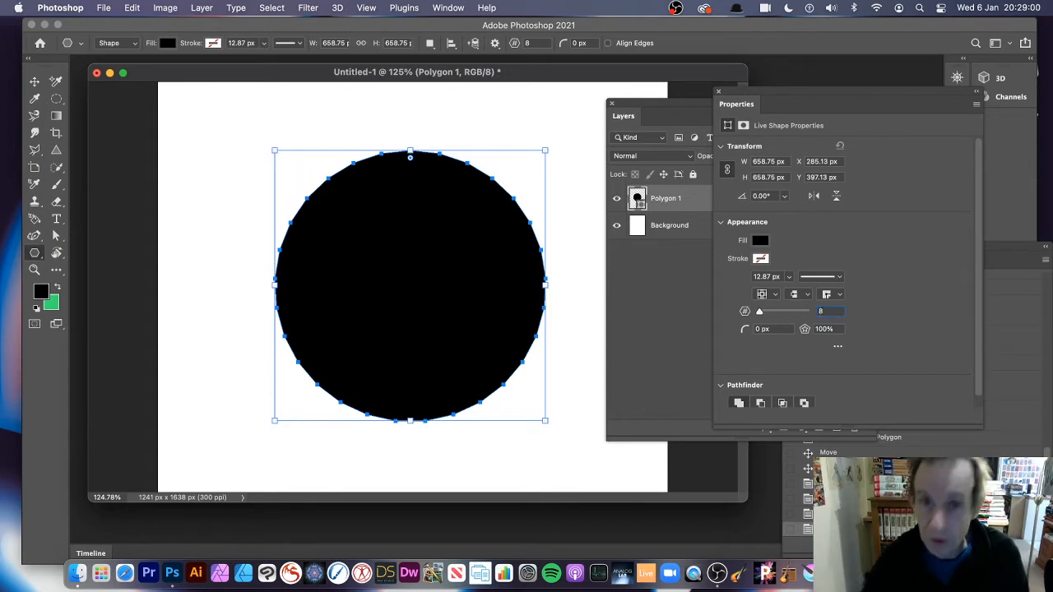
text(8)
key(Tab)
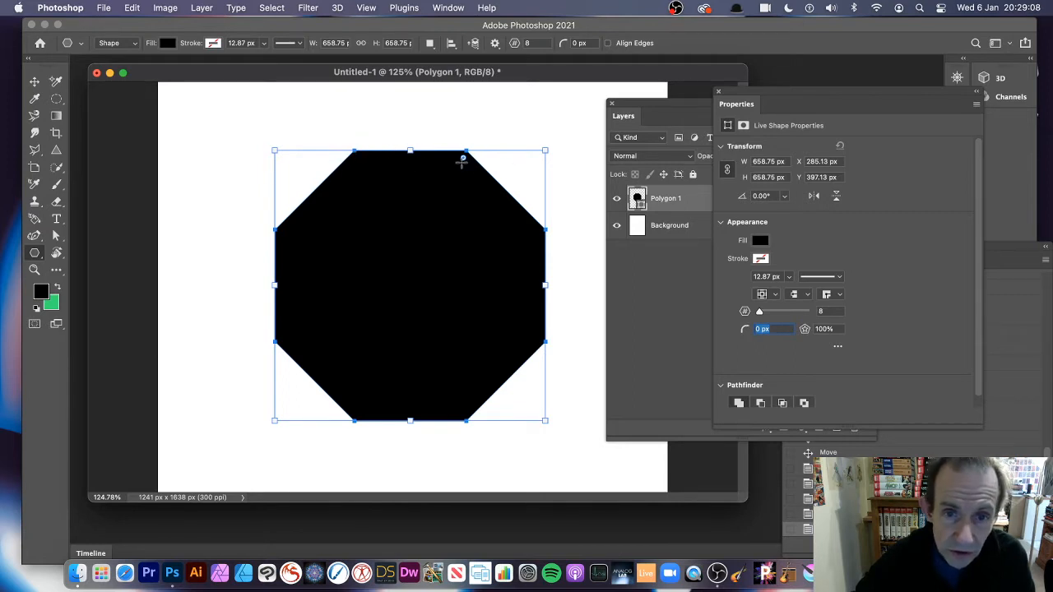
Try rounding the octagon's corners to a 64 px radius, and undo the rounding.
drag(464, 161, 455, 176)
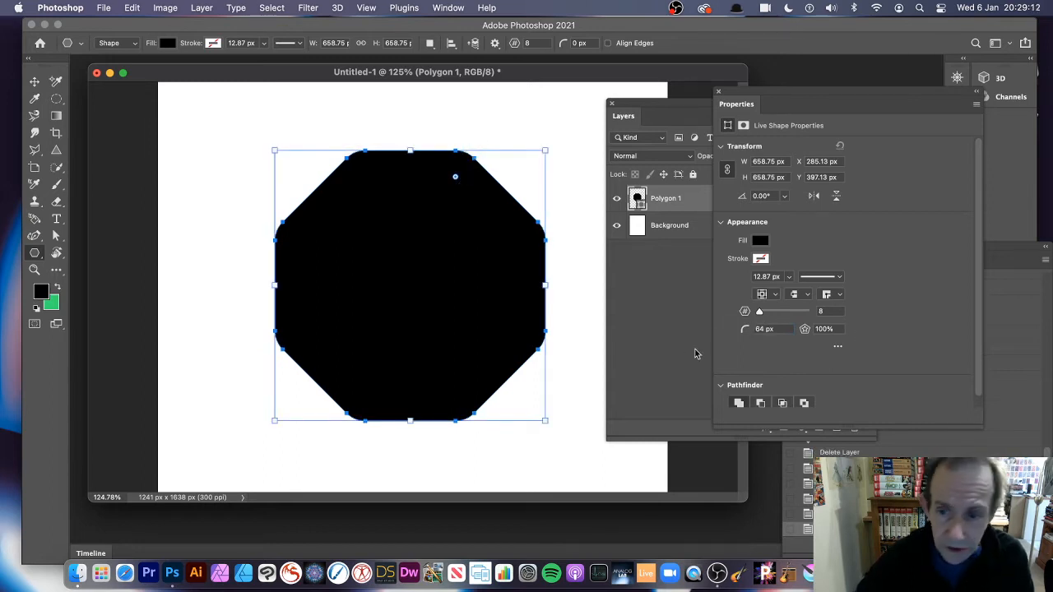
key(super+z)
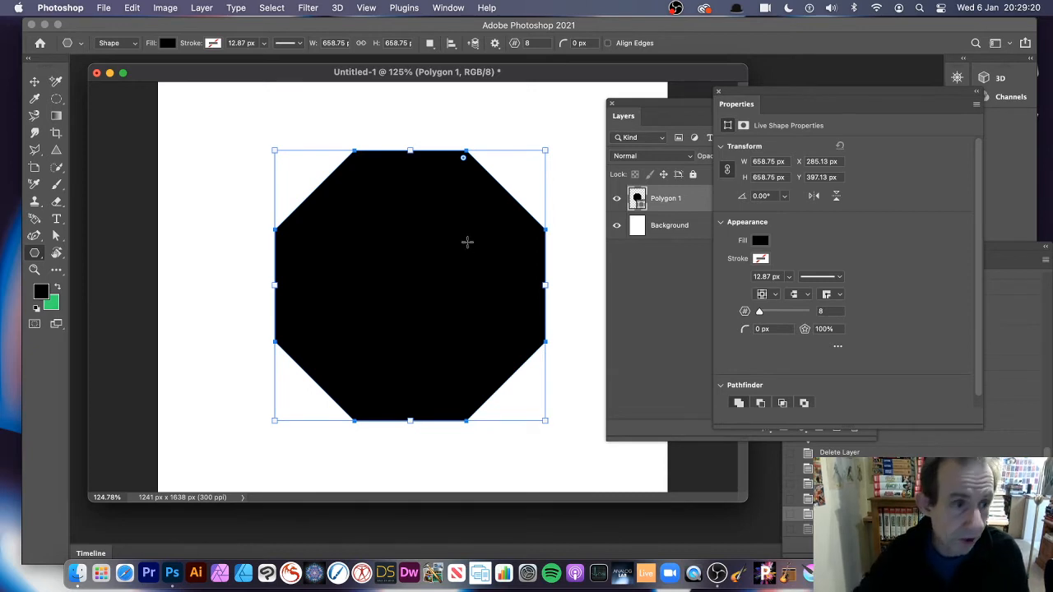
Duplicate the octagon, scale the copy proportionally to about 78%, and place it inside the original.
click(36, 81)
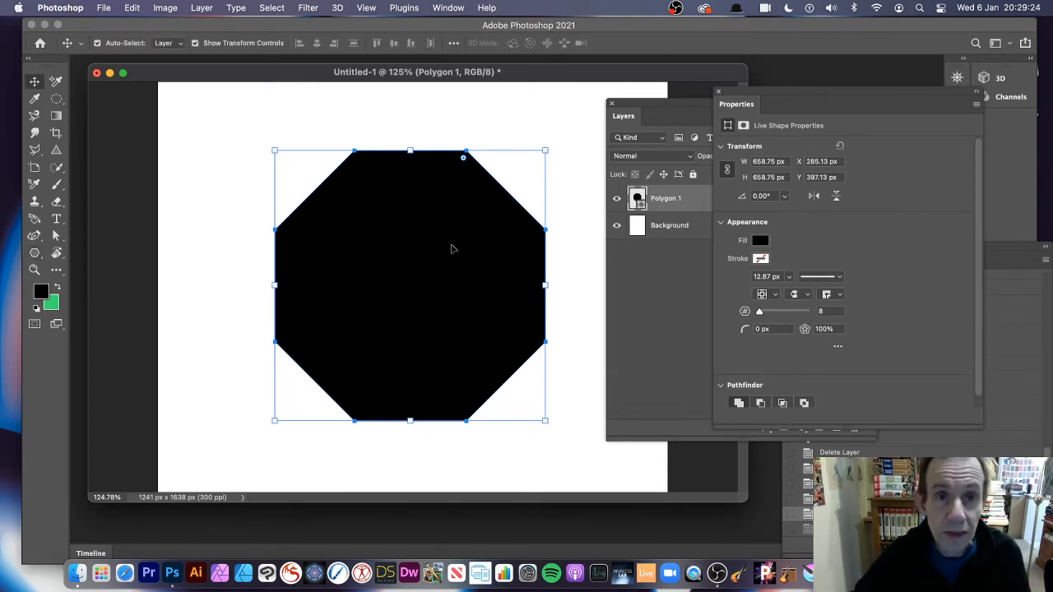
drag(436, 263, 464, 292)
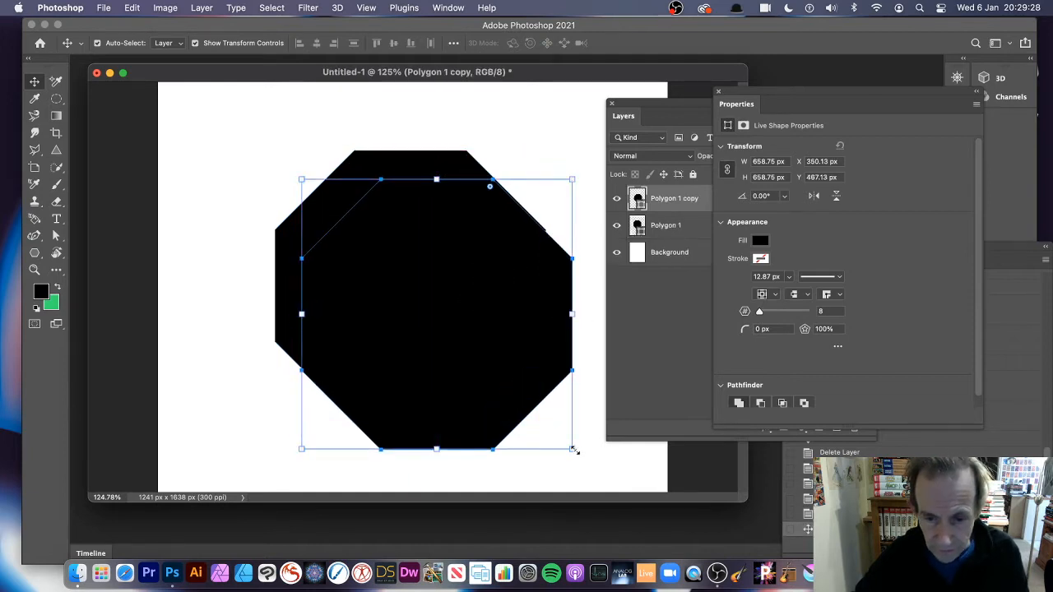
drag(574, 451, 512, 389)
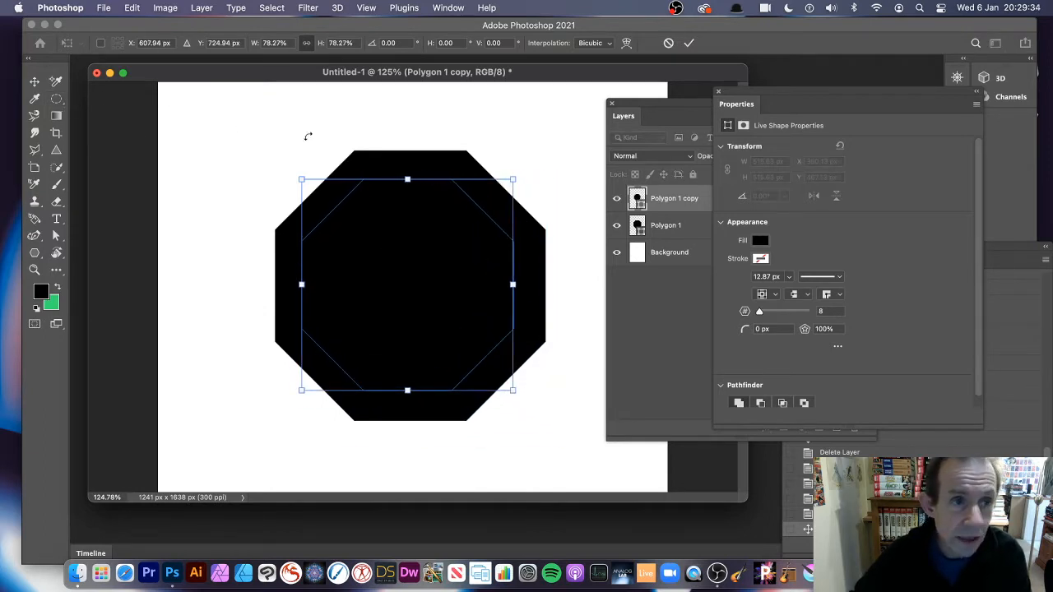
click(688, 43)
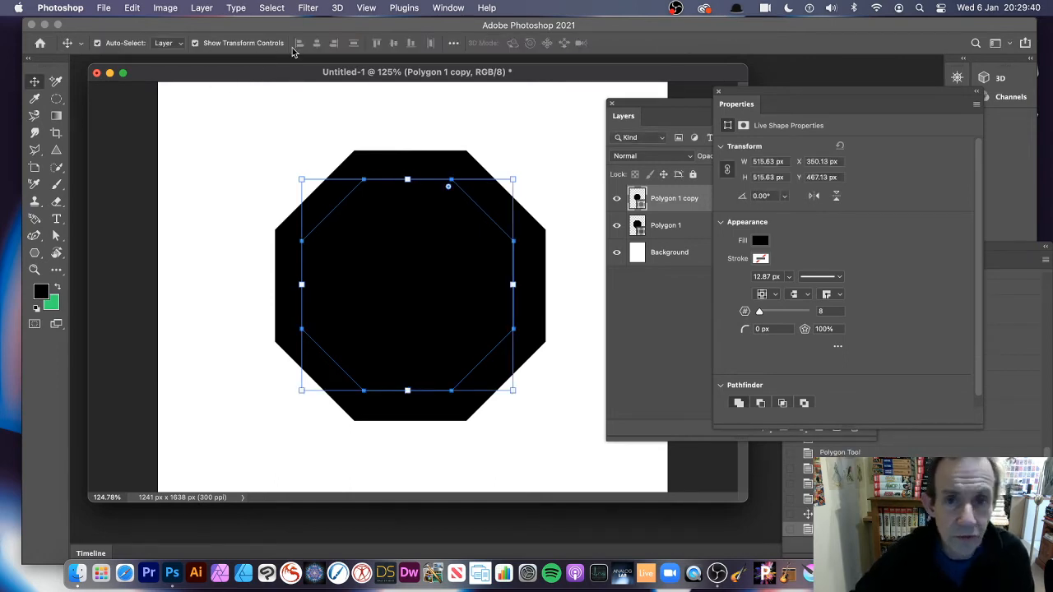
mouse_move(450, 248)
mouse_down()
mouse_move(477, 245)
mouse_move(439, 231)
mouse_up()
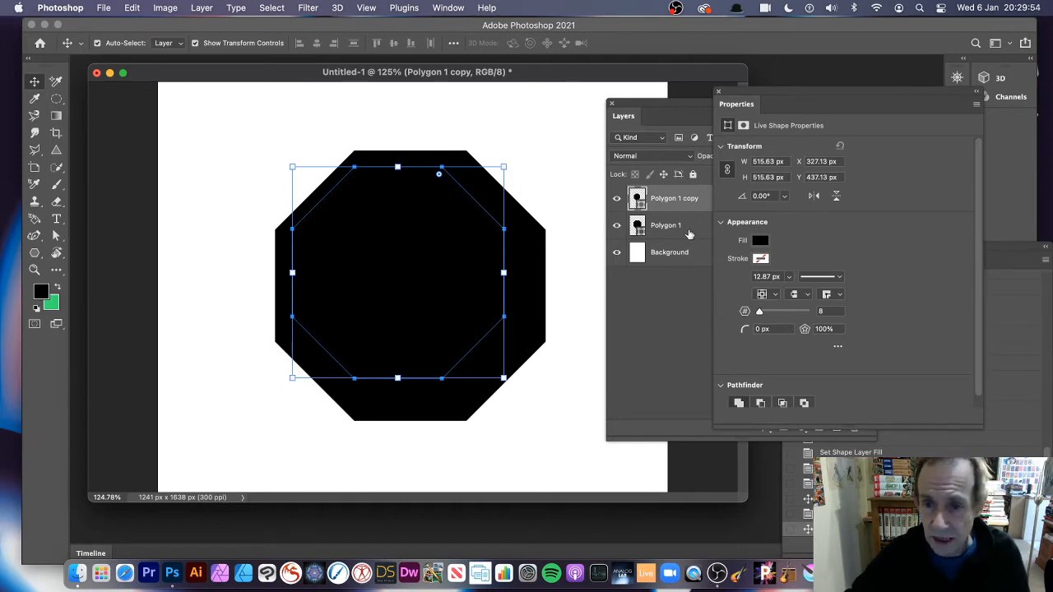
Select both polygon layers and align them by their vertical and horizontal centers.
click(675, 228)
shift+click(658, 200)
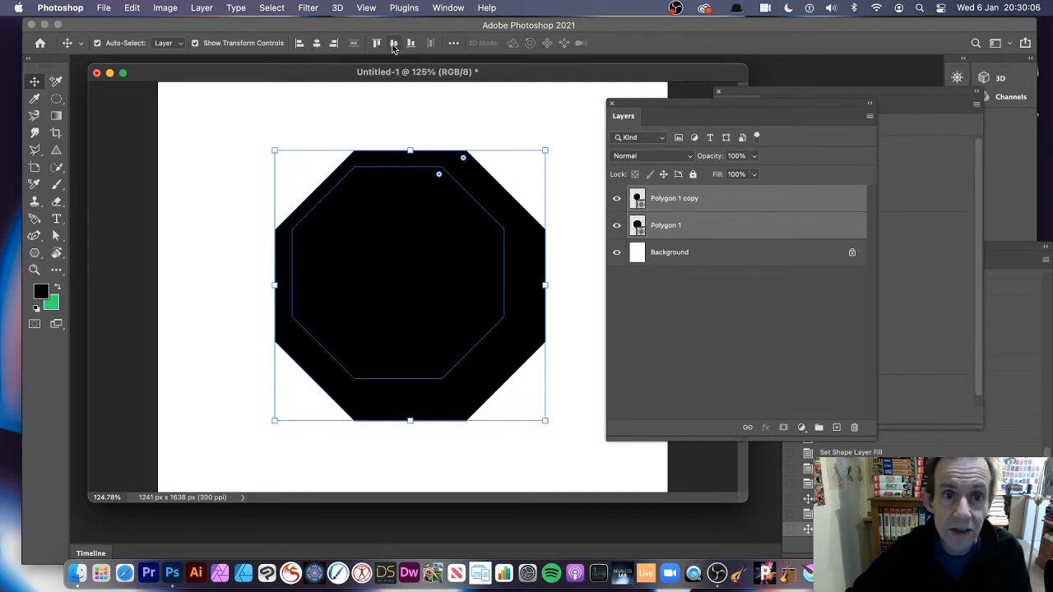
click(198, 7)
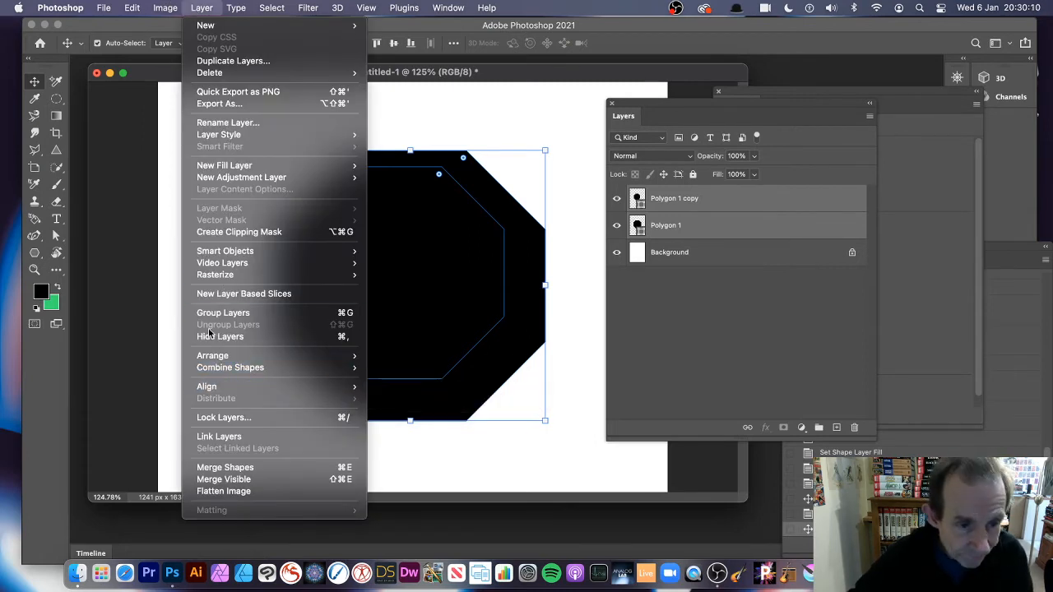
mouse_move(272, 385)
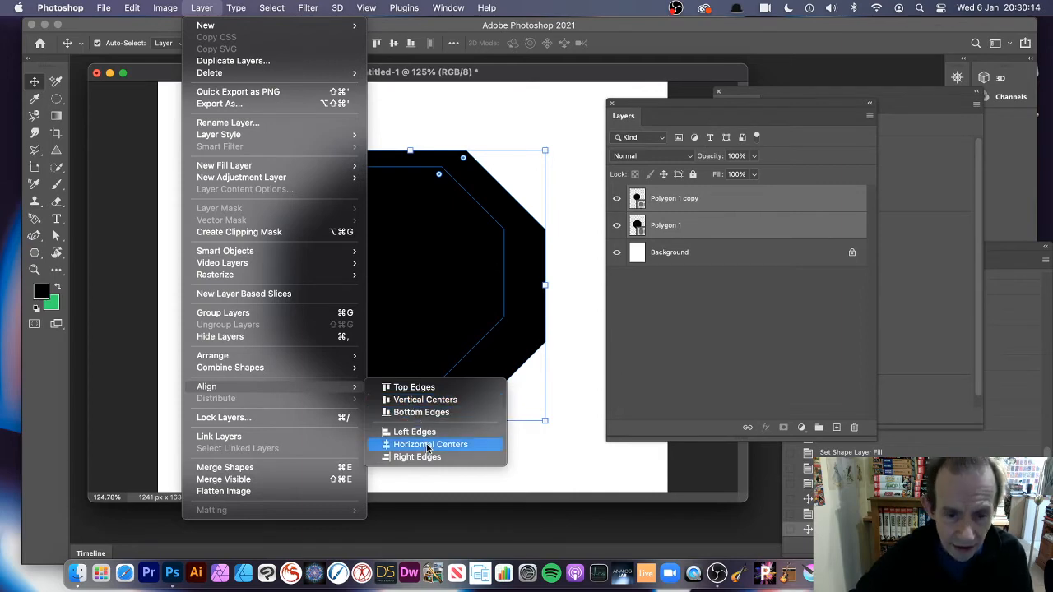
click(431, 399)
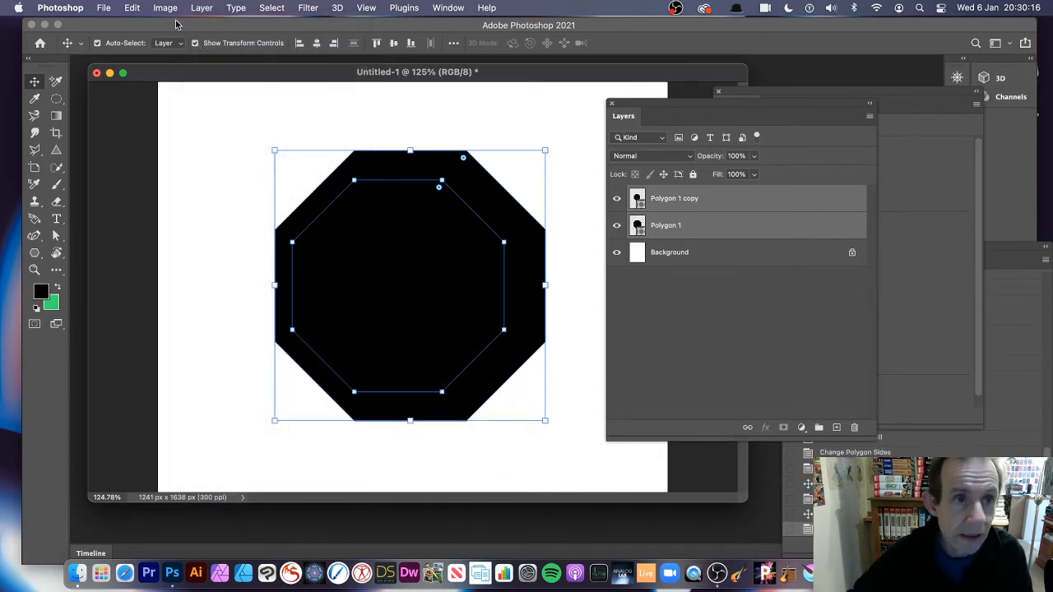
click(201, 8)
mouse_move(270, 372)
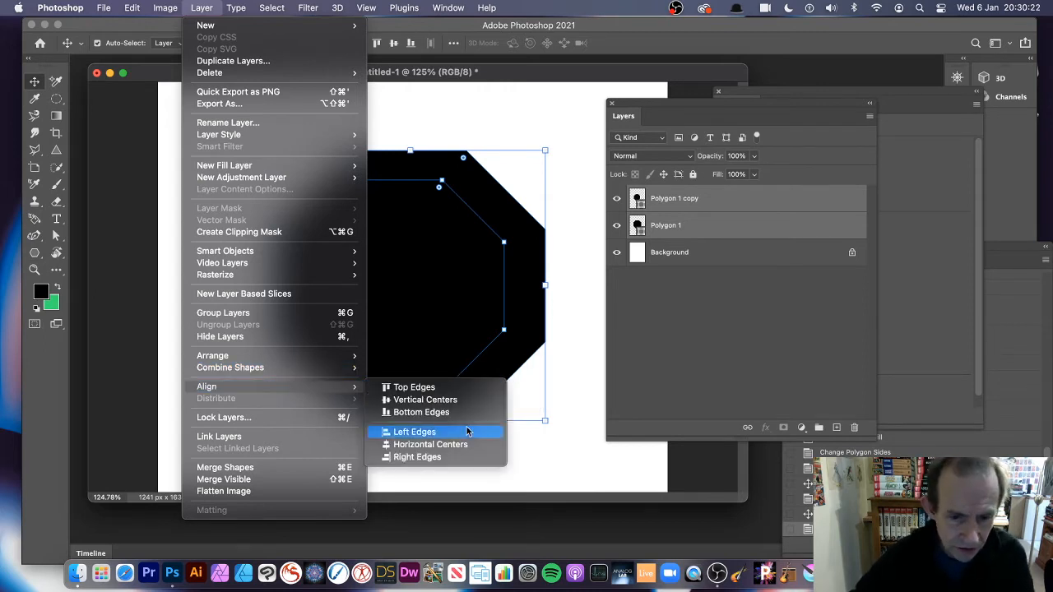
click(462, 444)
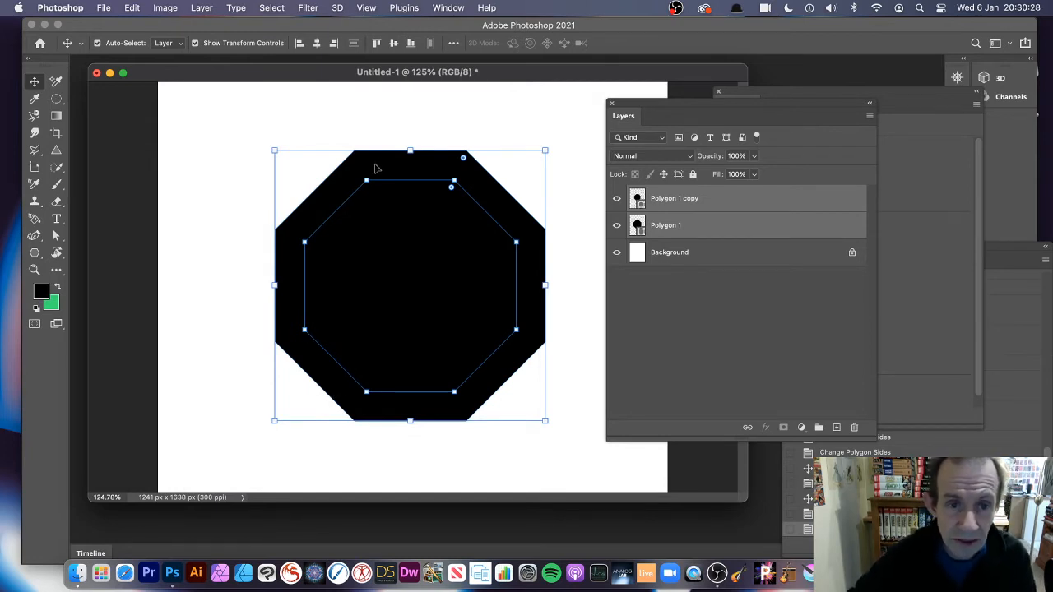
Combine the two selected octagons with Subtract Front Shape to cut out the inner one.
click(203, 8)
mouse_move(282, 370)
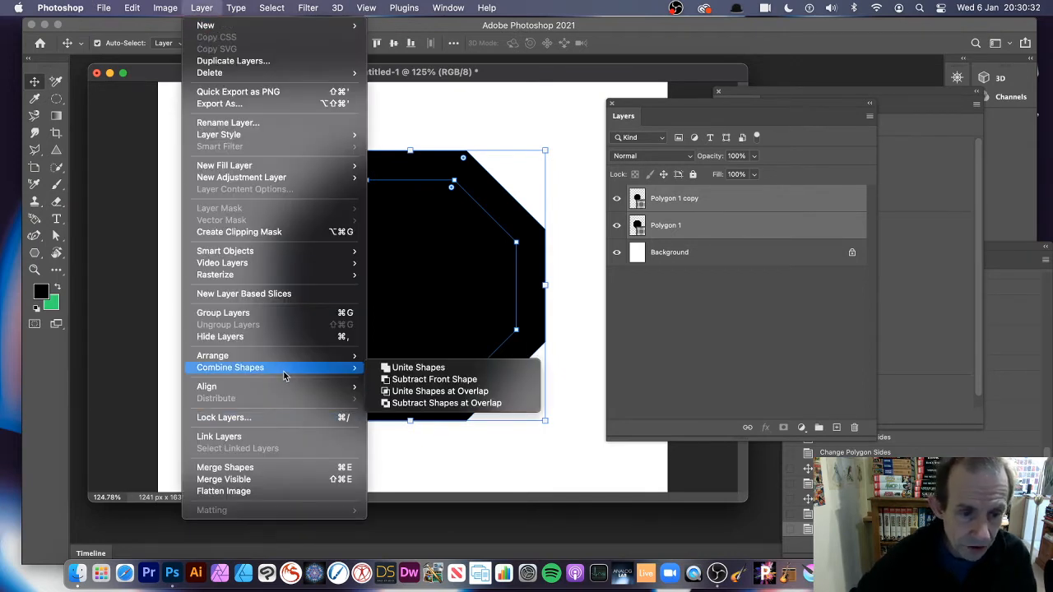
click(431, 380)
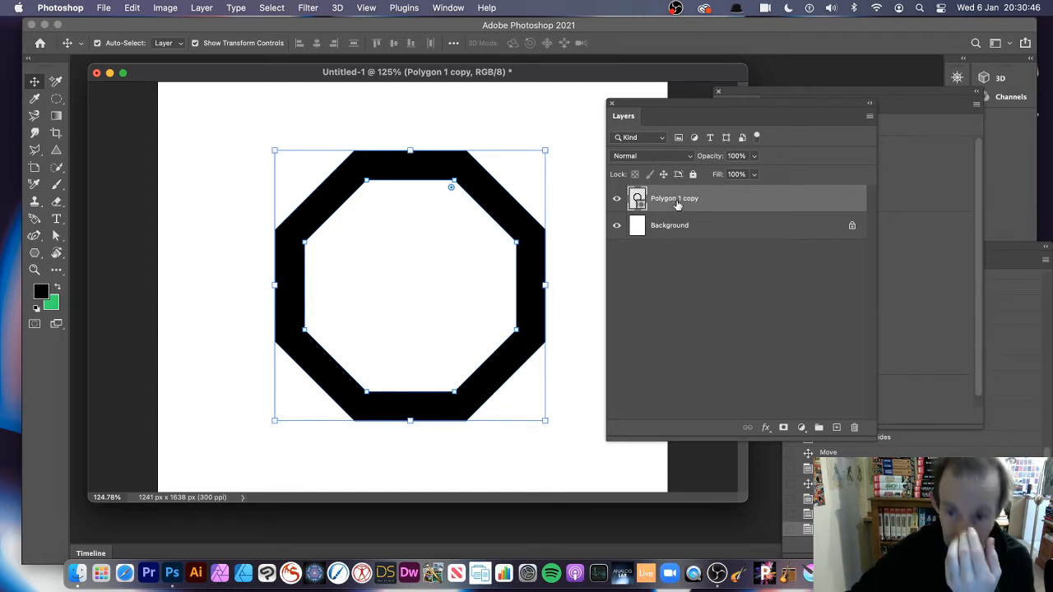
Try a 20 px corner radius on the inner octagon, and set the radius back to 0 px.
click(889, 96)
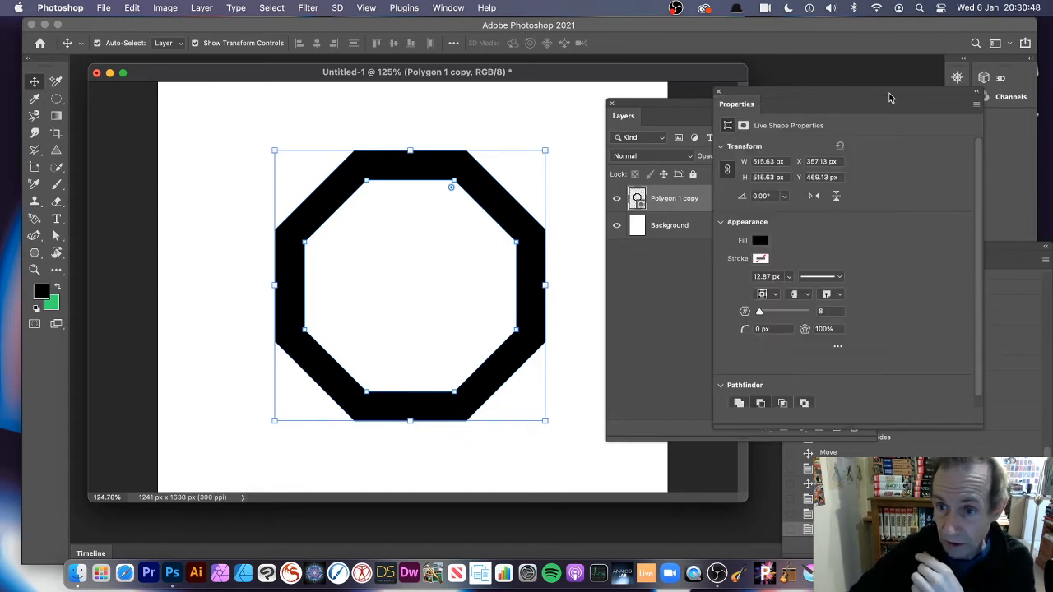
drag(827, 99, 759, 75)
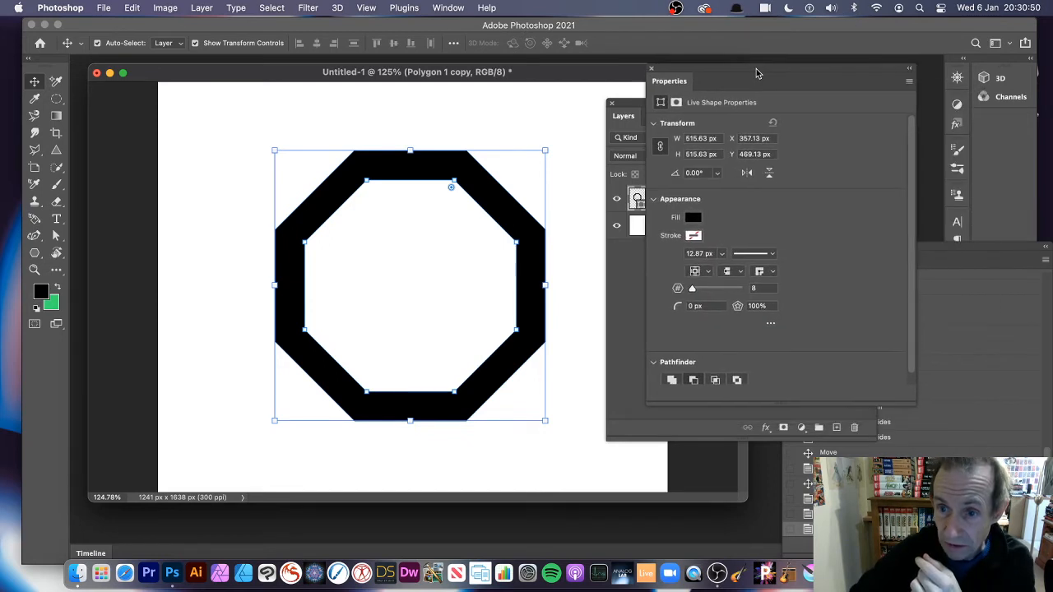
click(695, 305)
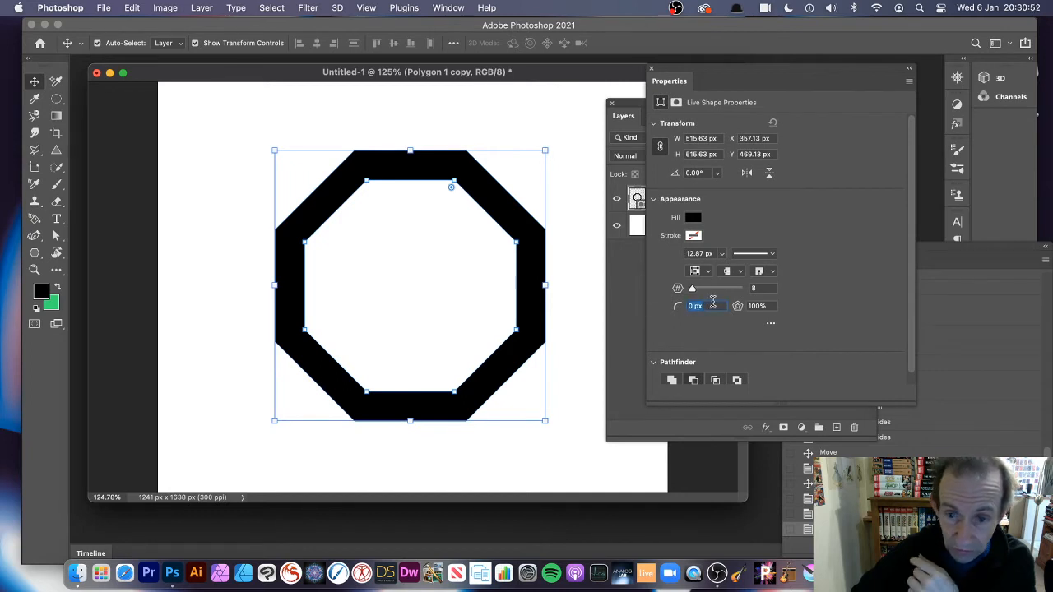
text(20)
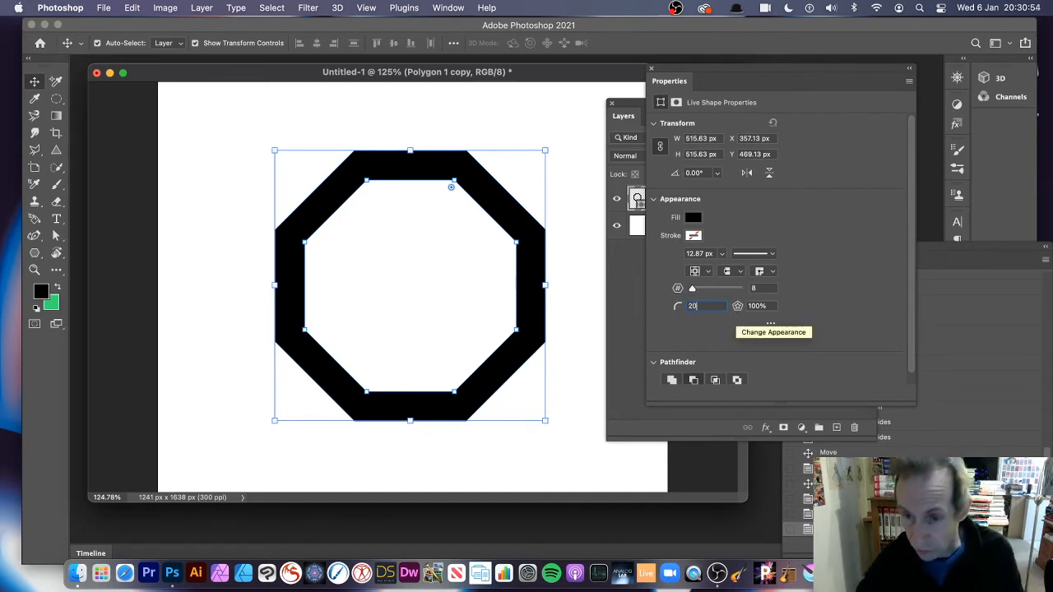
key(Tab)
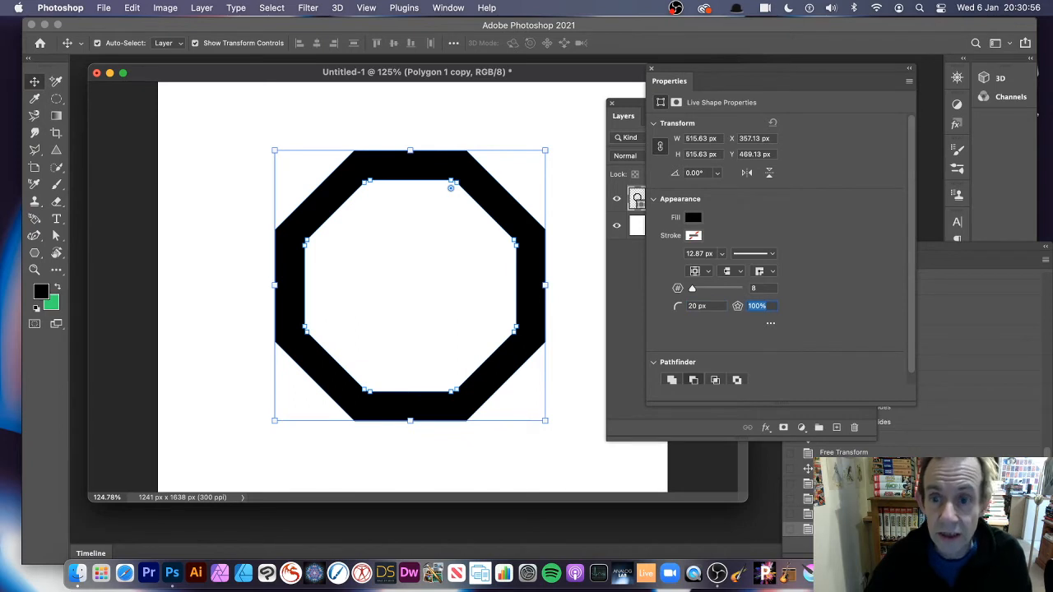
click(707, 307)
text(0)
key(Tab)
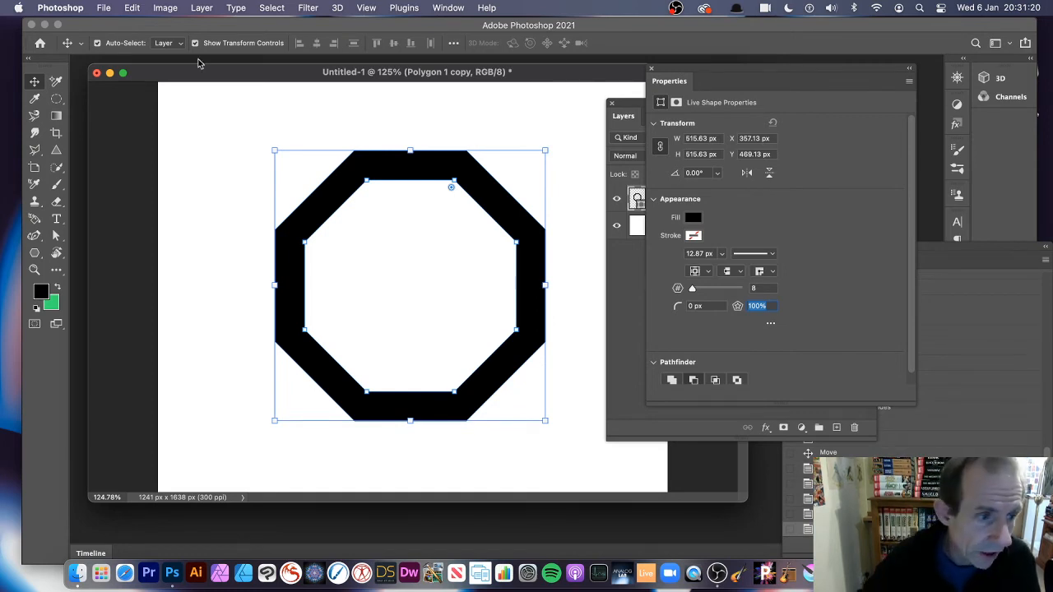
Select all eight anchor points of the inner octagon with the Direct Selection tool.
click(56, 236)
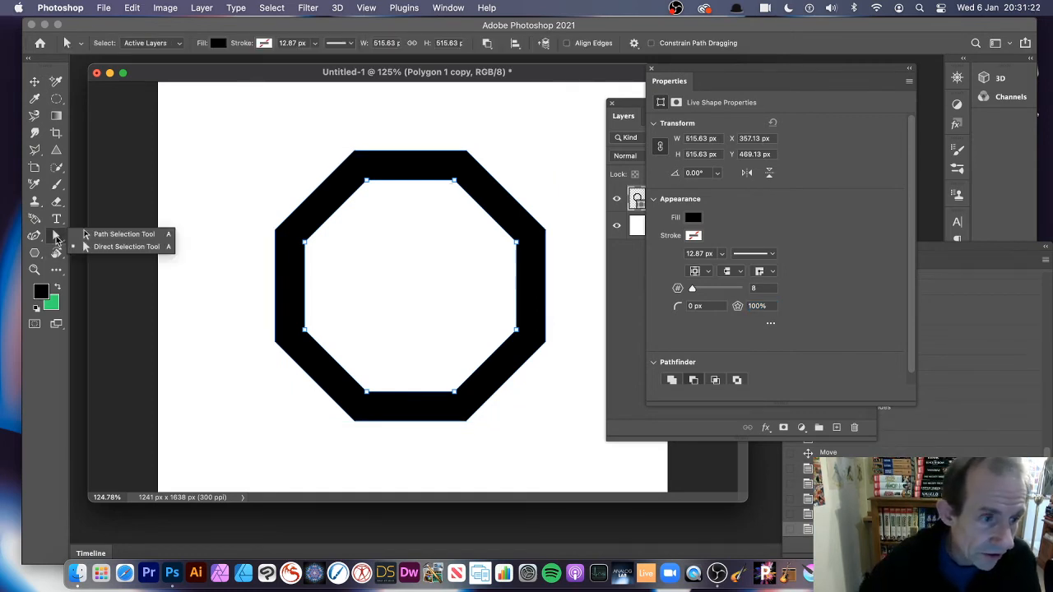
click(121, 246)
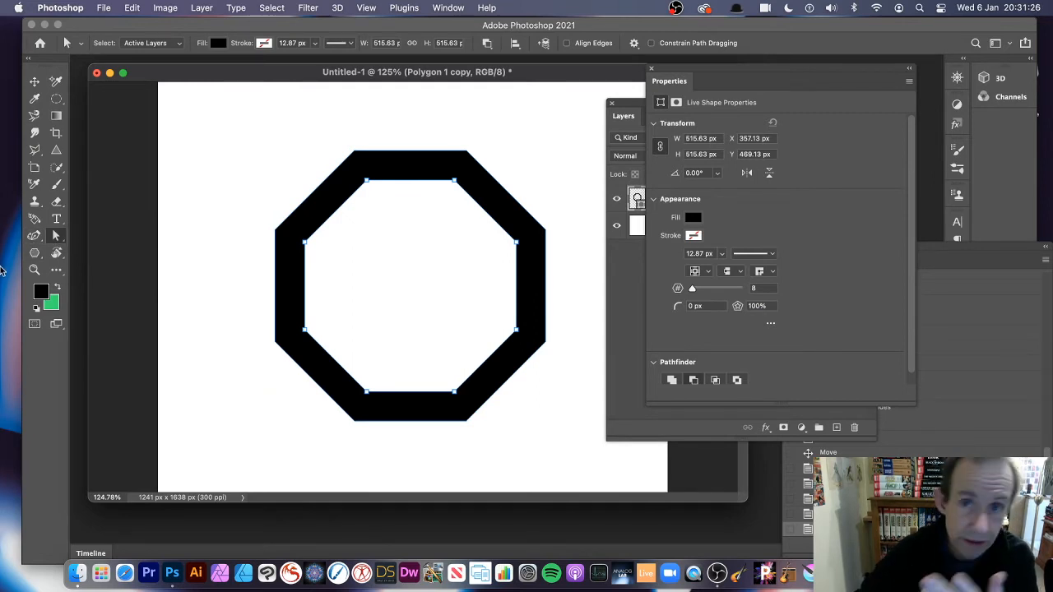
click(54, 272)
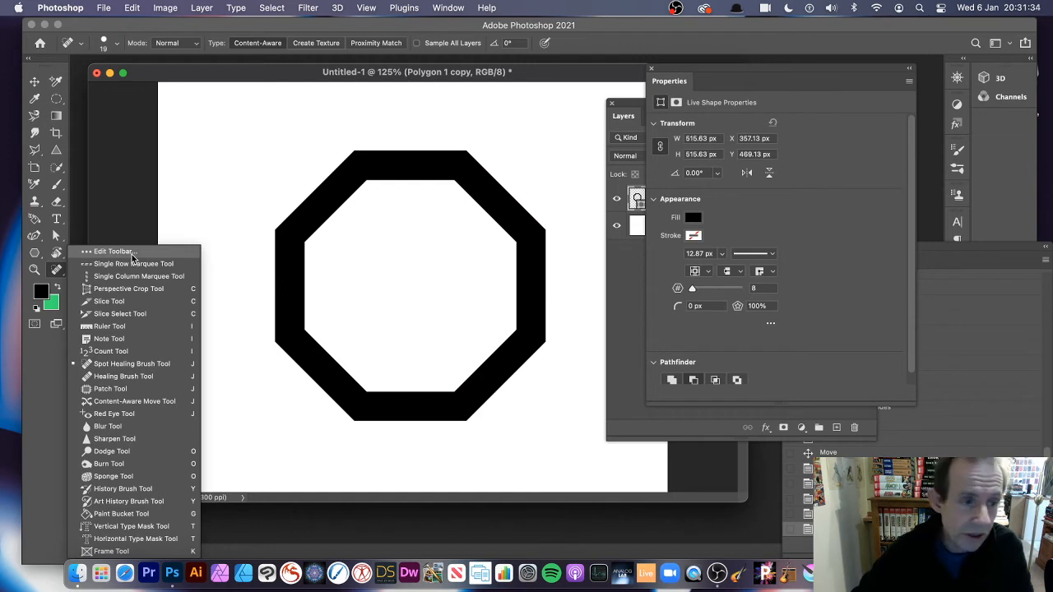
click(58, 237)
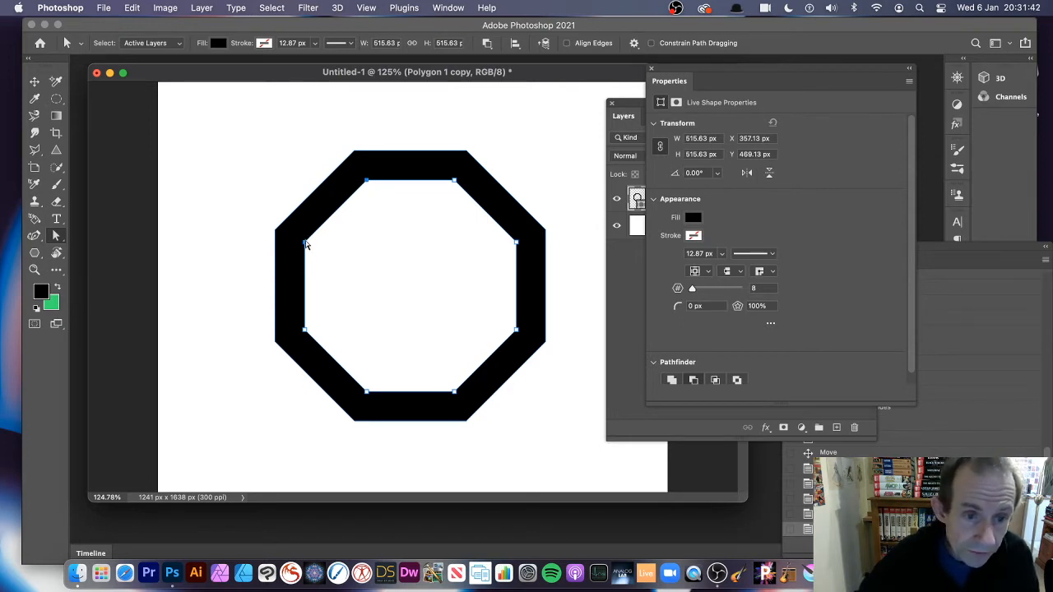
click(305, 243)
click(305, 330)
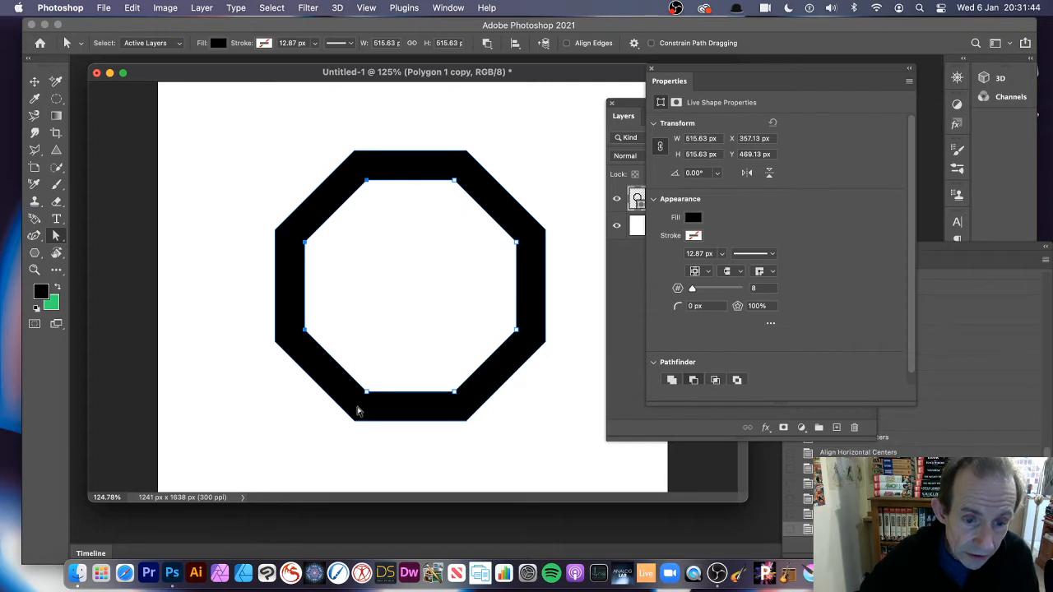
click(369, 394)
click(456, 393)
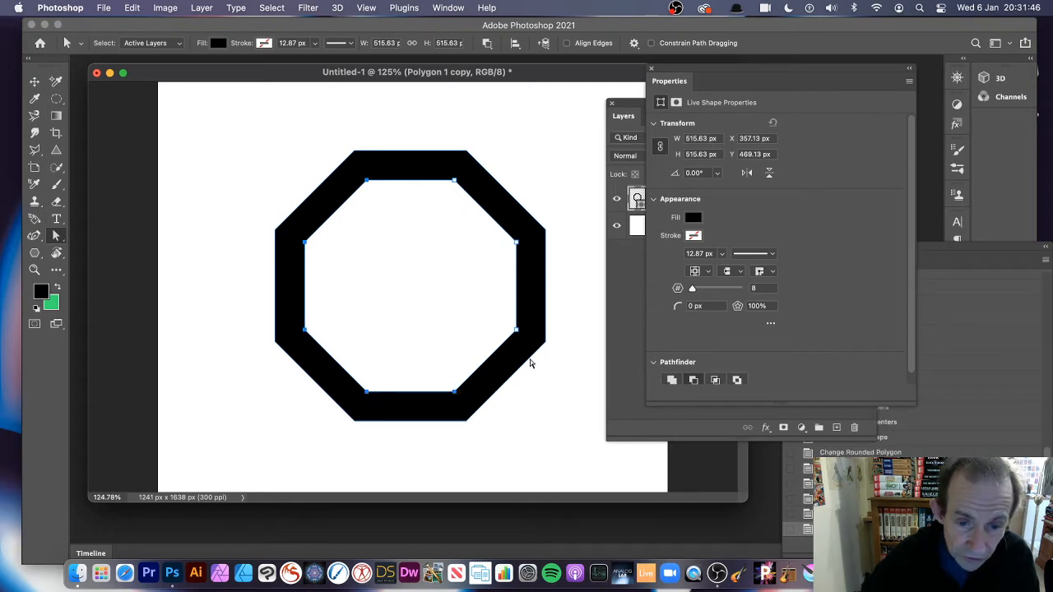
shift+click(516, 242)
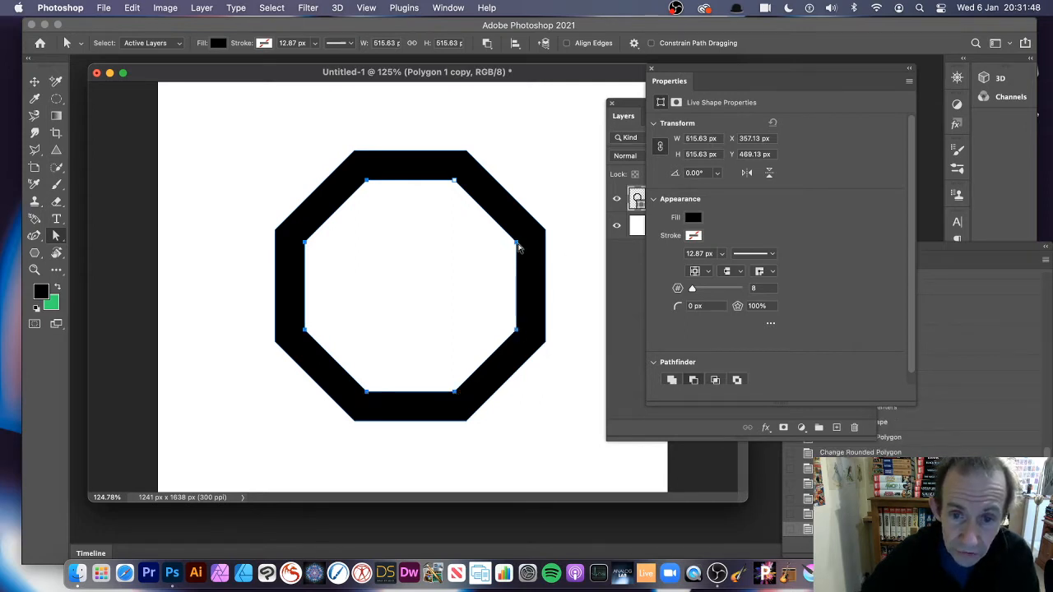
shift+click(454, 180)
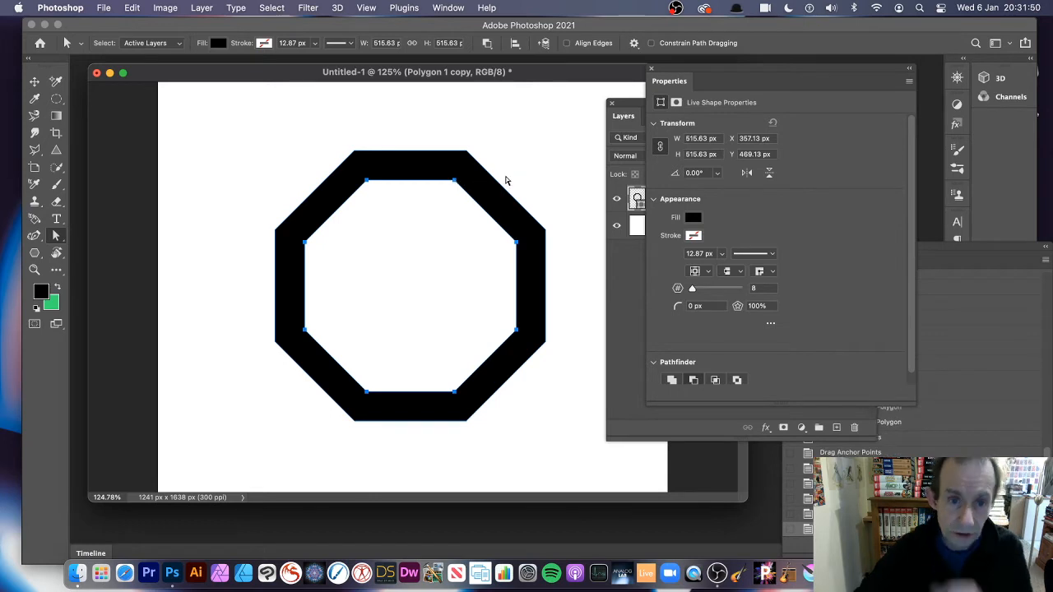
Start a Scale transform on the selected inner octagon path and set its linked width and height to 80%.
click(35, 82)
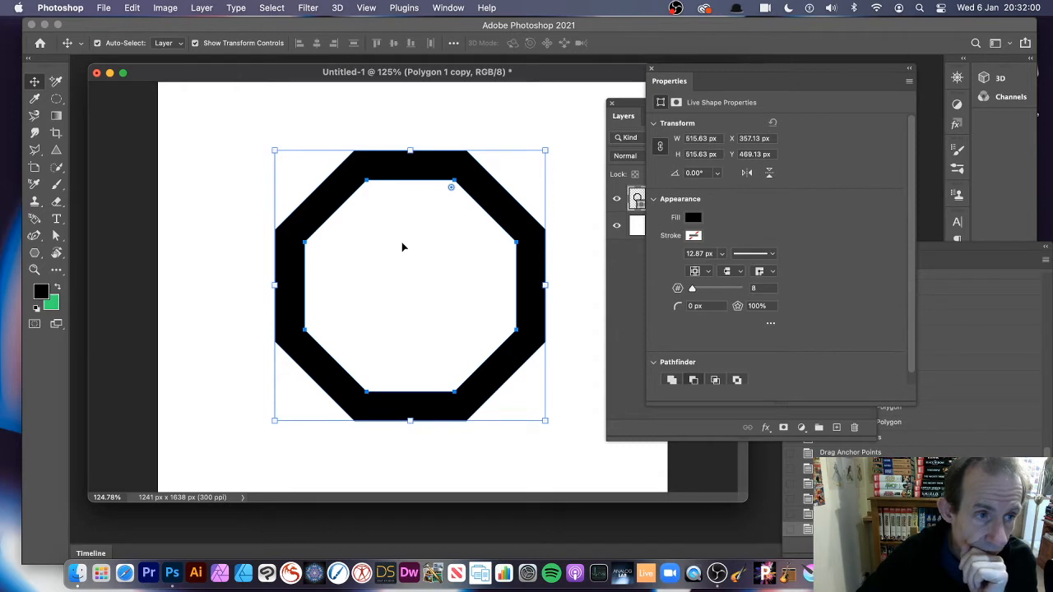
click(131, 7)
mouse_move(195, 305)
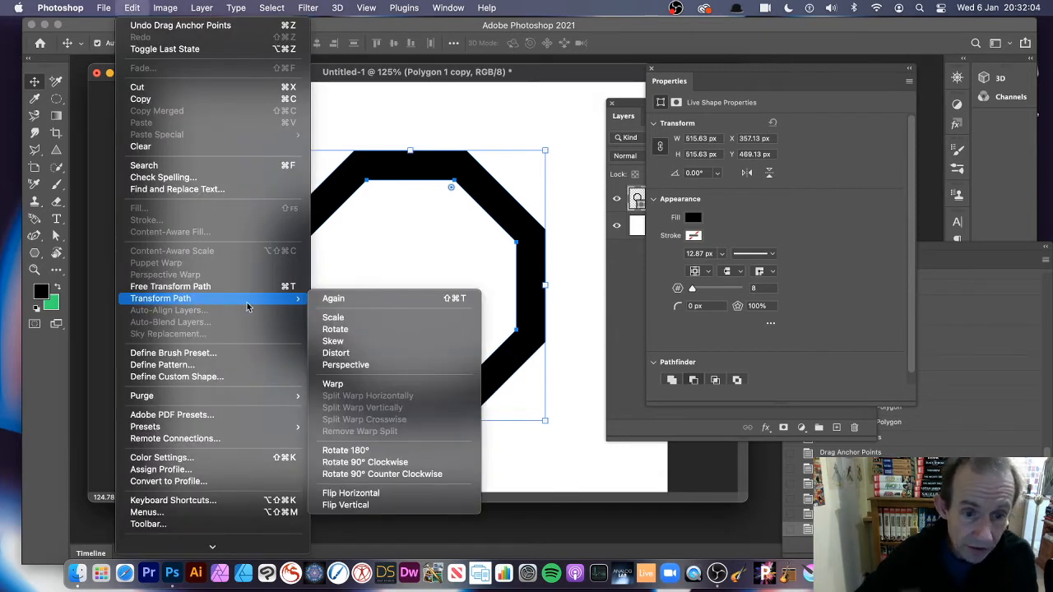
click(351, 322)
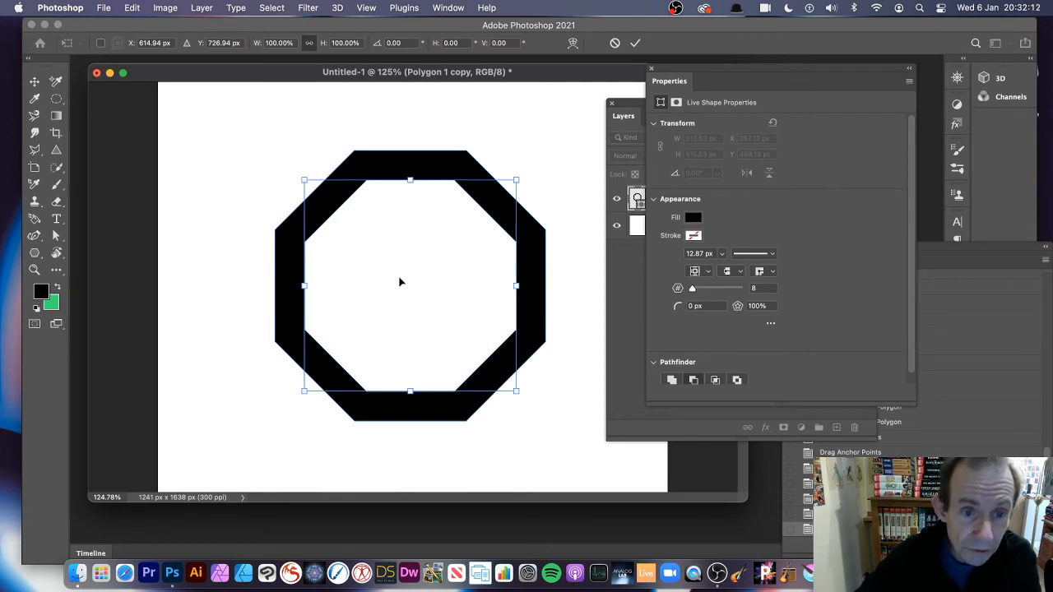
click(286, 41)
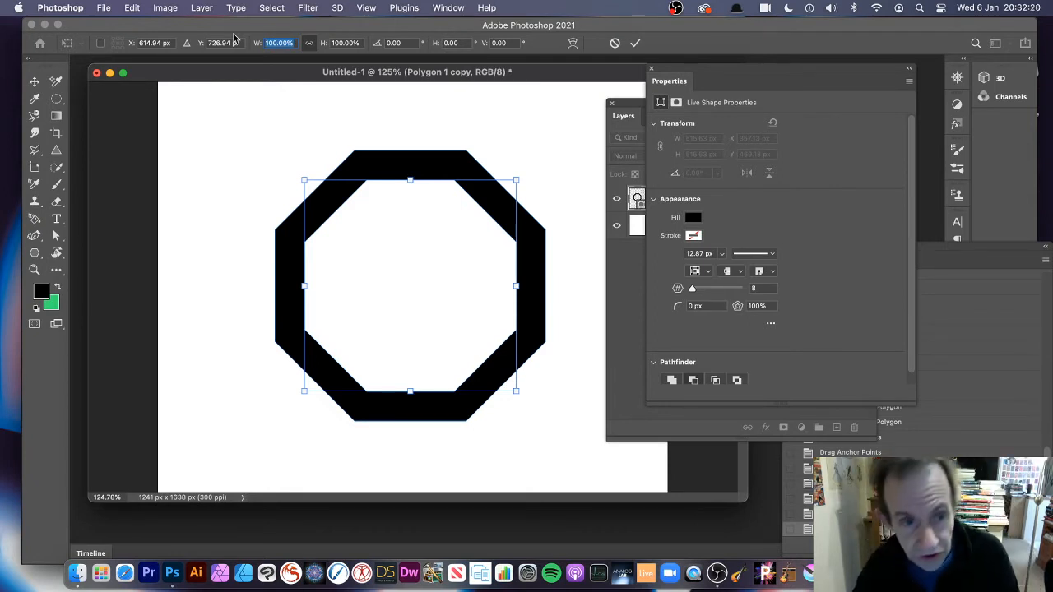
text(80)
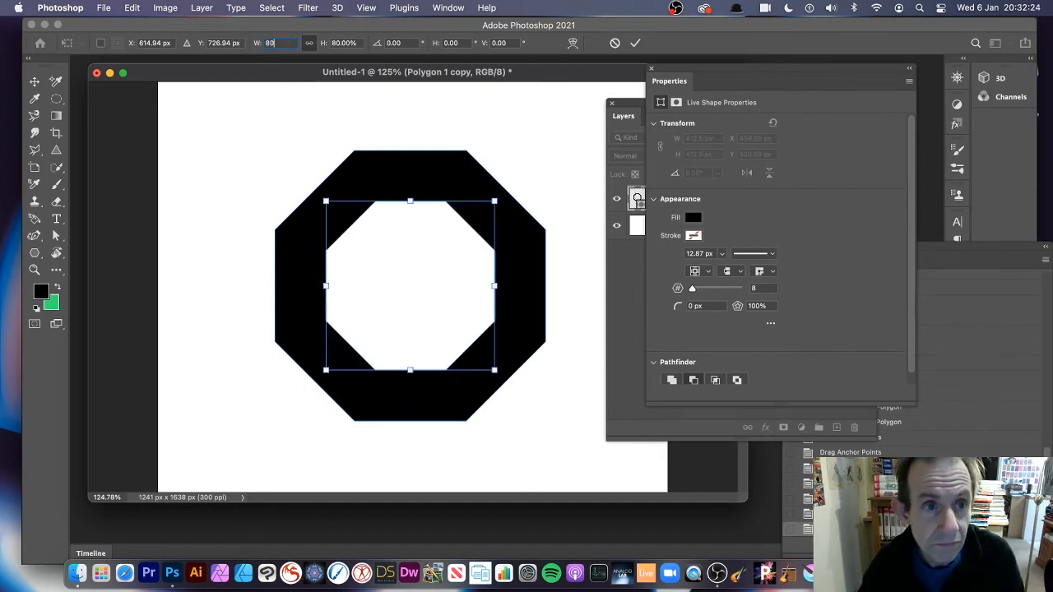
key(Tab)
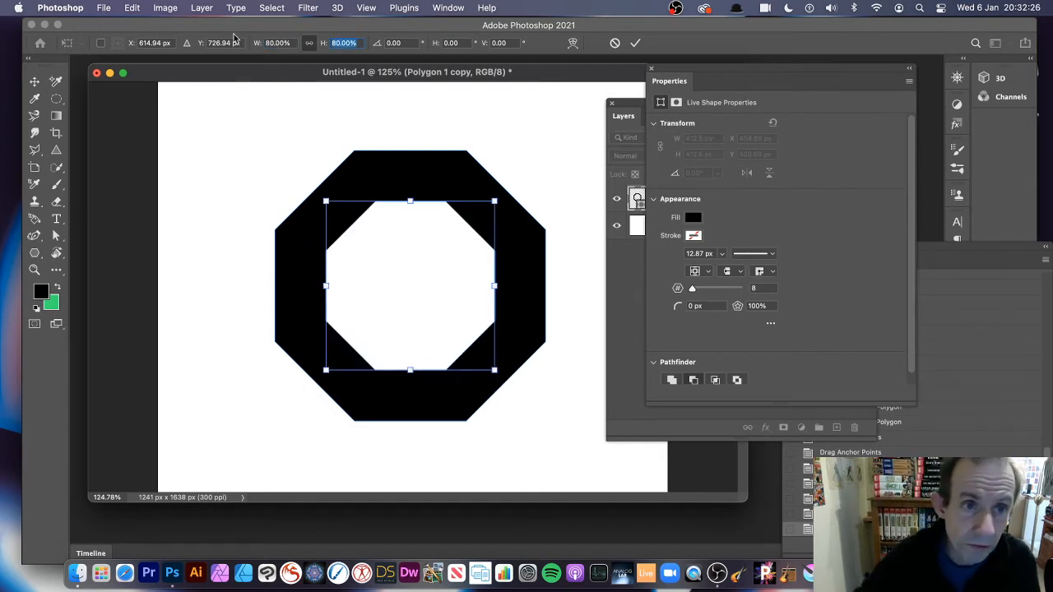
Try a 95% scale for the inner octagon, change it to 120%, and apply the transform.
click(289, 43)
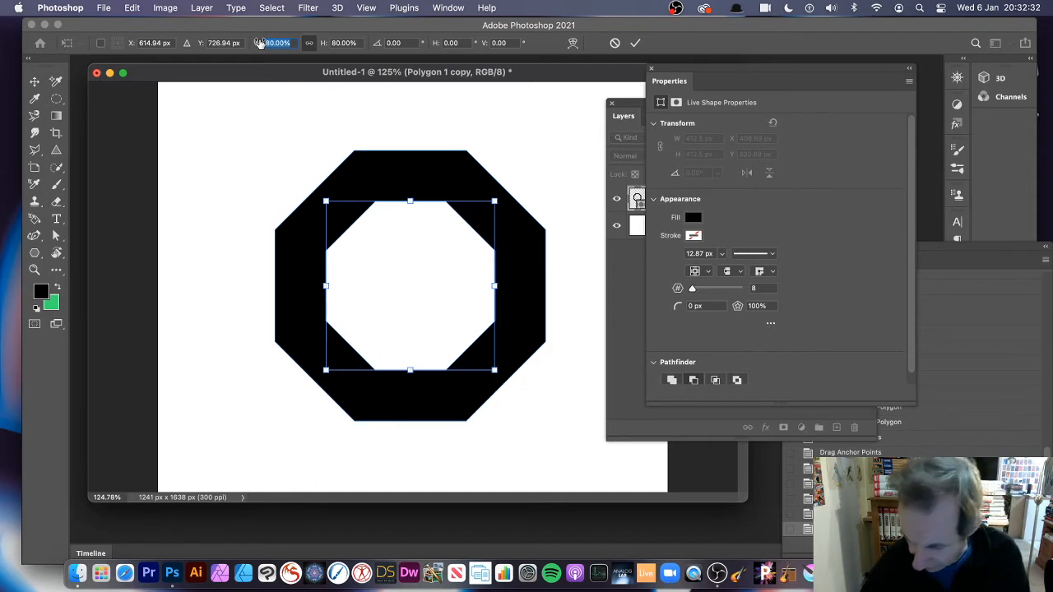
text(95)
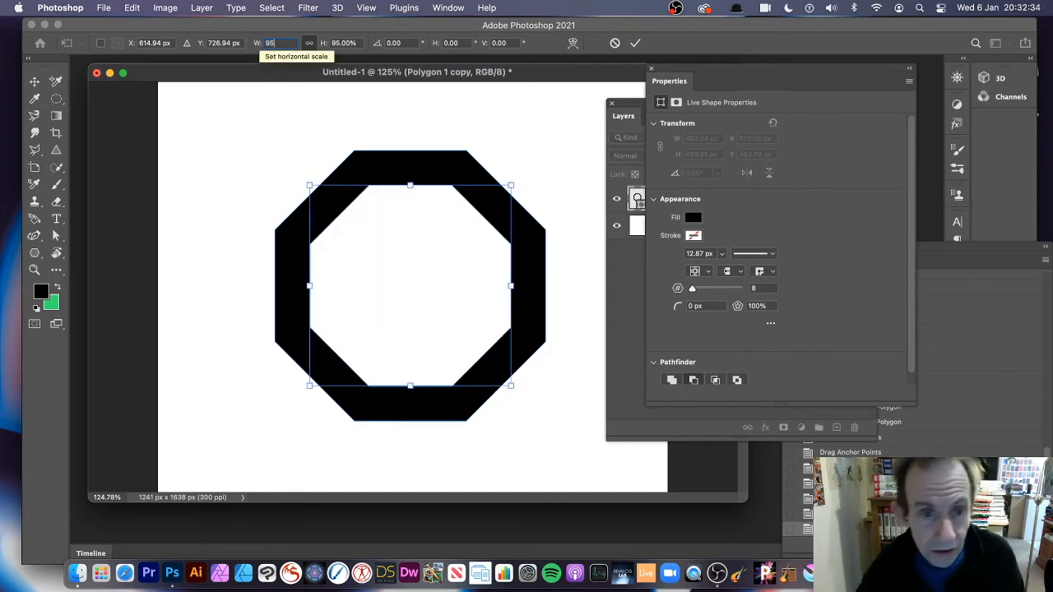
key(BackSpace)
key(BackSpace)
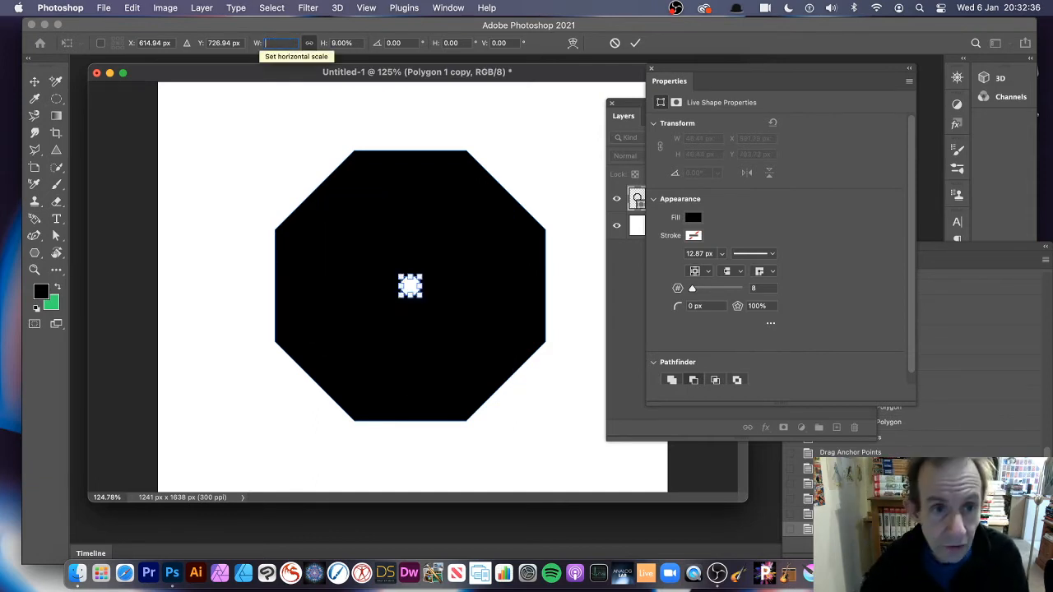
text(120)
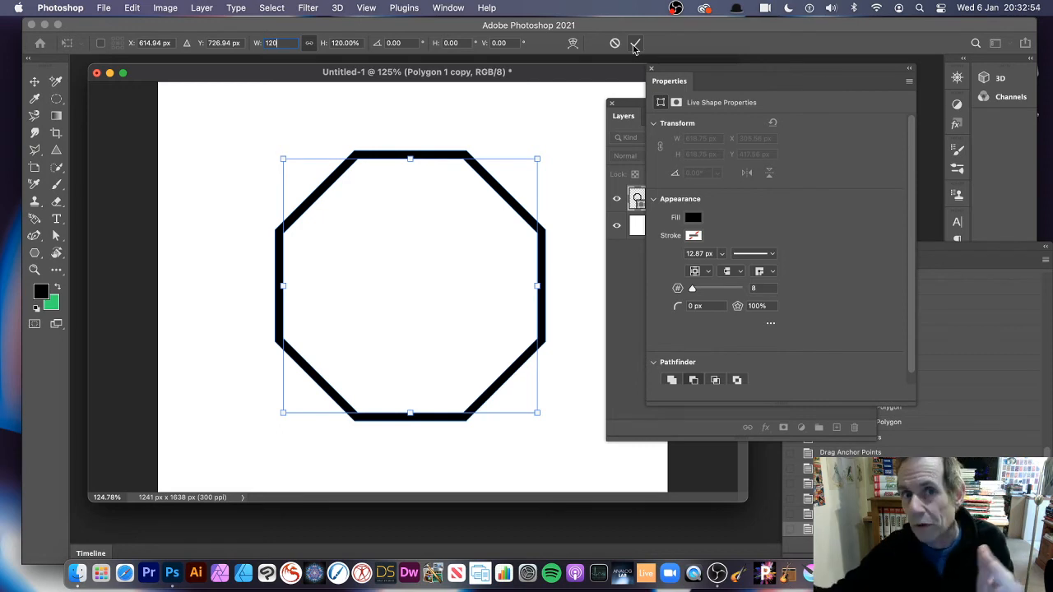
key(Return)
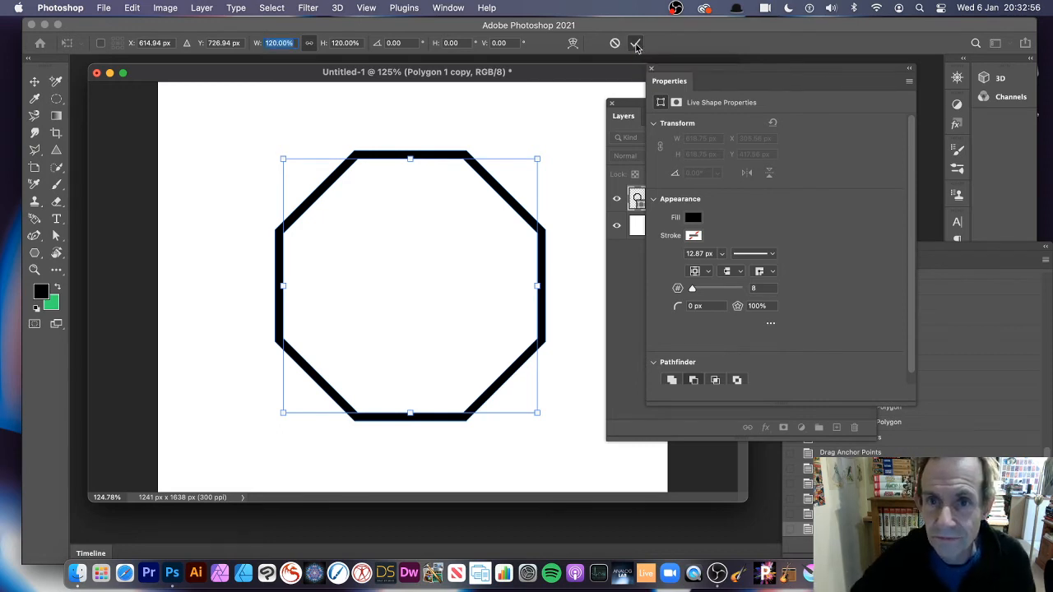
click(635, 45)
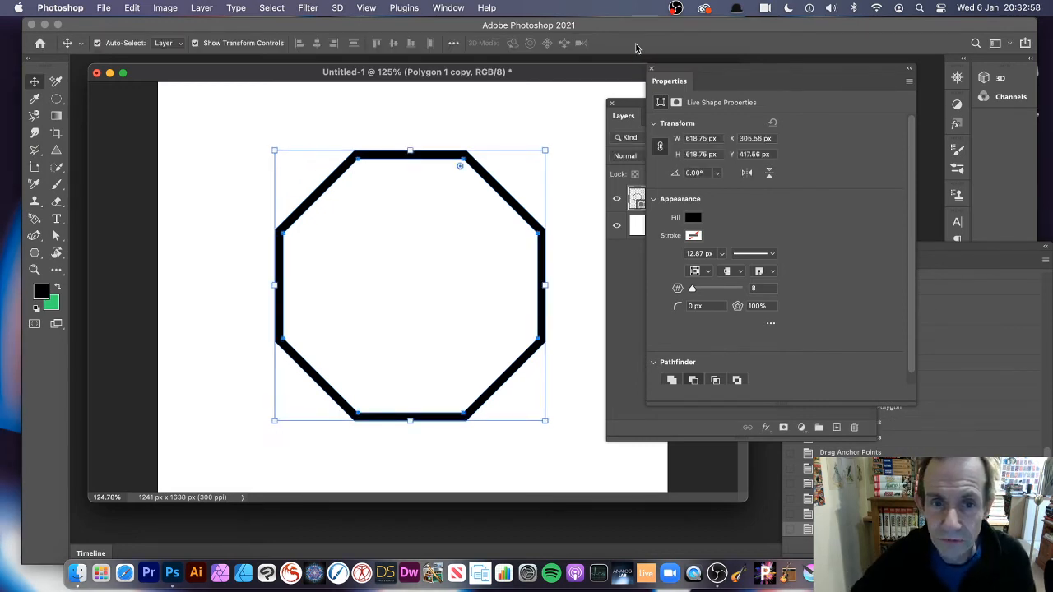
Select both octagon paths, and try a green fill on the frame before restoring black.
drag(206, 125, 568, 441)
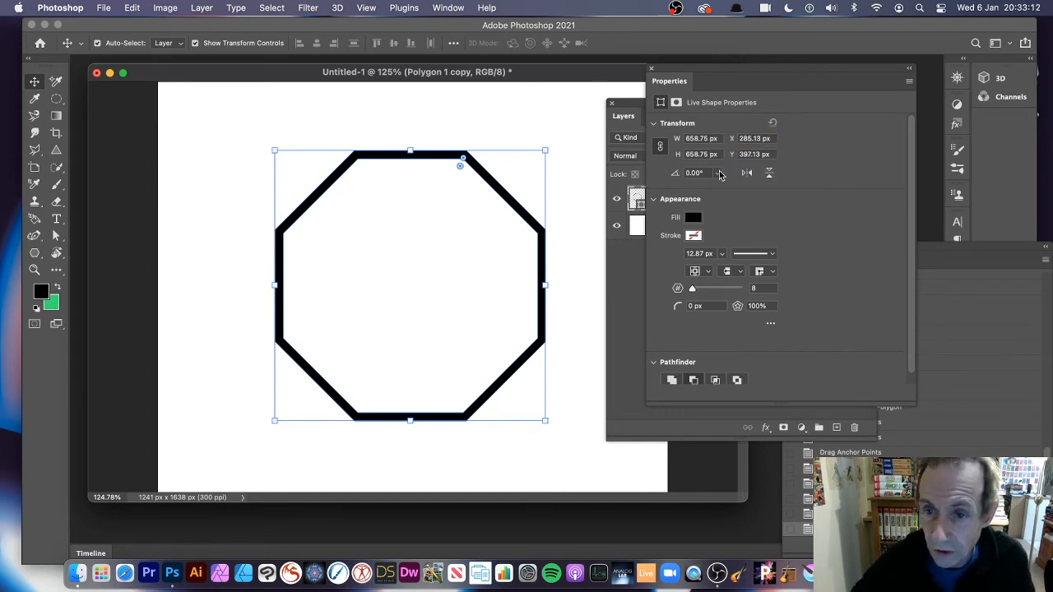
click(696, 218)
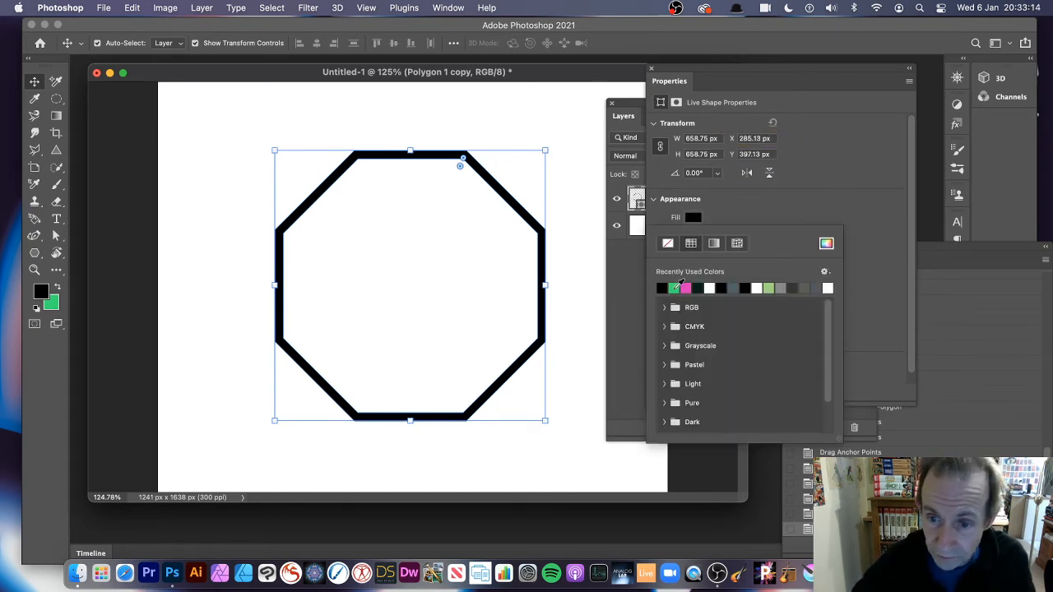
click(679, 283)
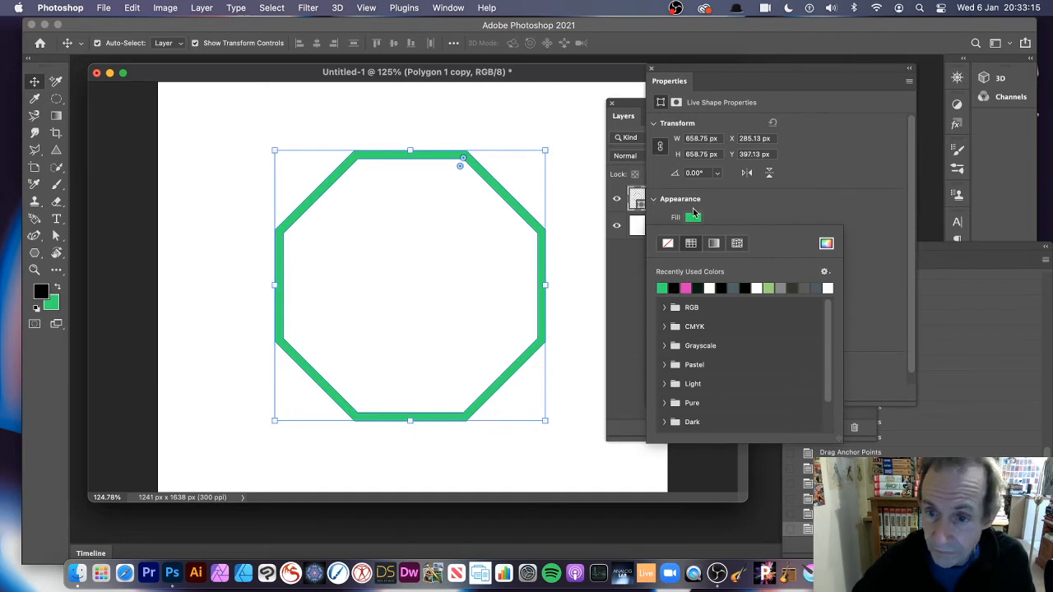
click(673, 287)
click(771, 198)
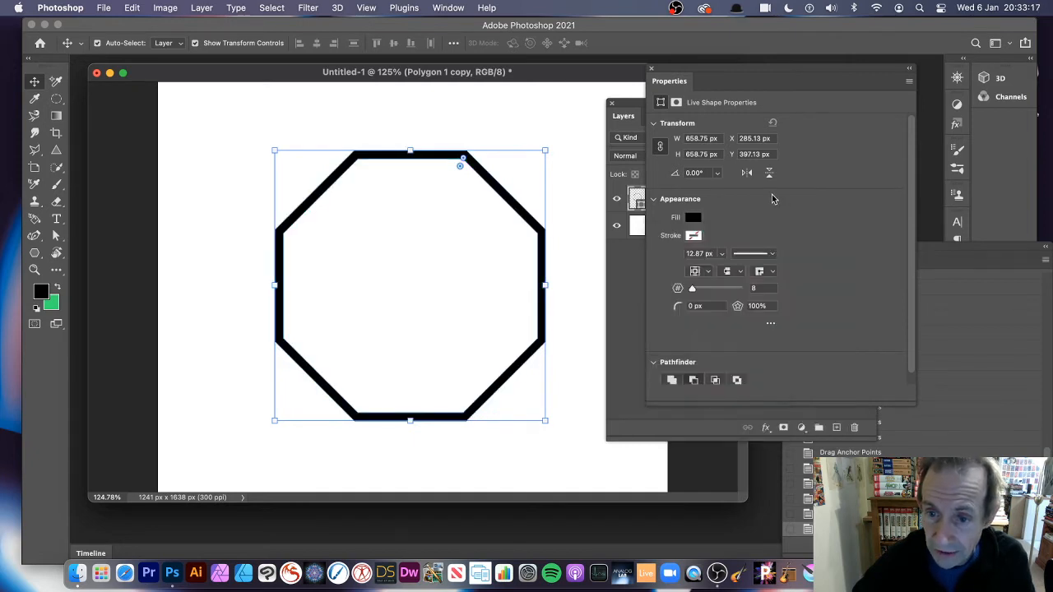
Try 16 sides for the polygon frame, and set the number of sides back to 8.
click(761, 289)
text(16)
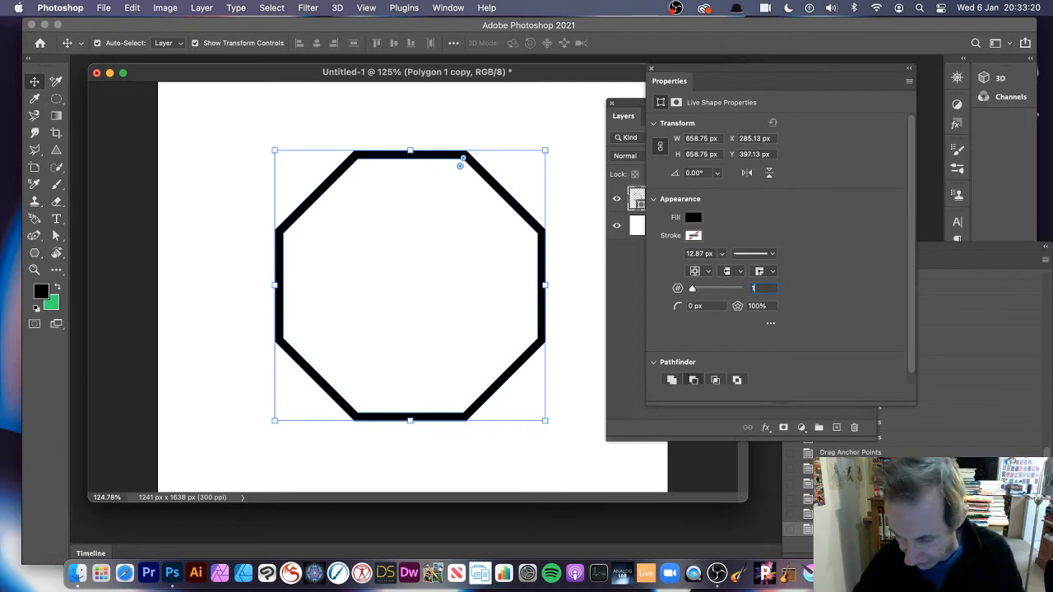
key(Tab)
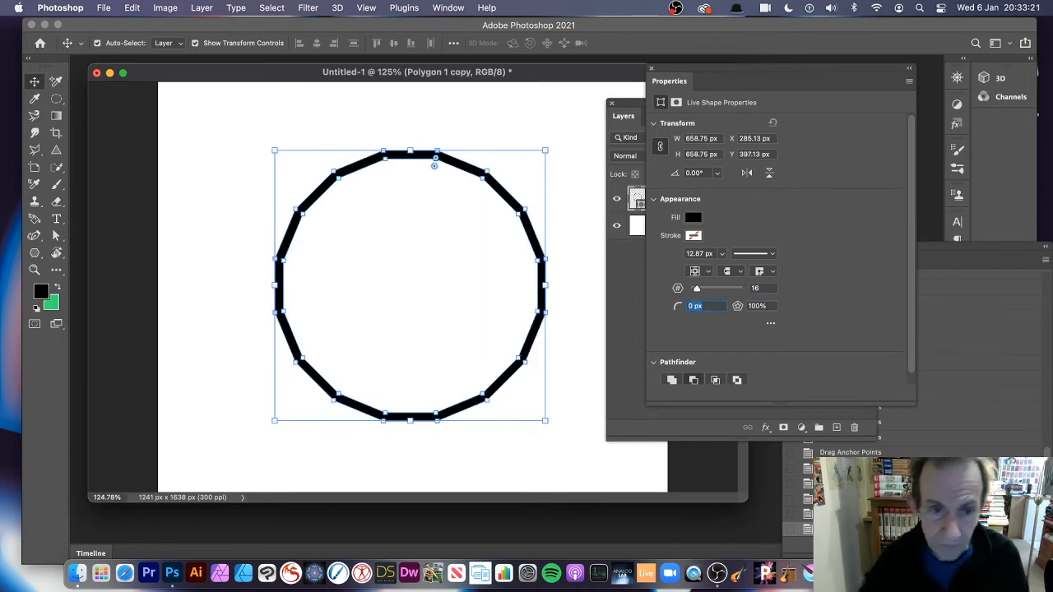
click(740, 286)
text(8)
key(Tab)
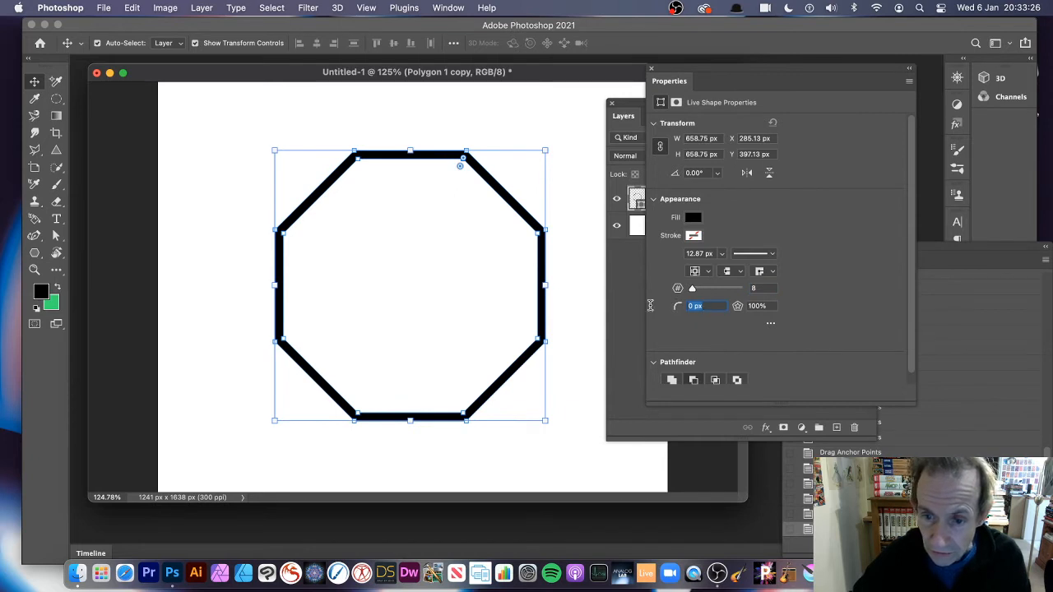
Round the corners of both octagons with a 20 px radius, and enlarge the radius to about 168 px.
text(20)
key(Tab)
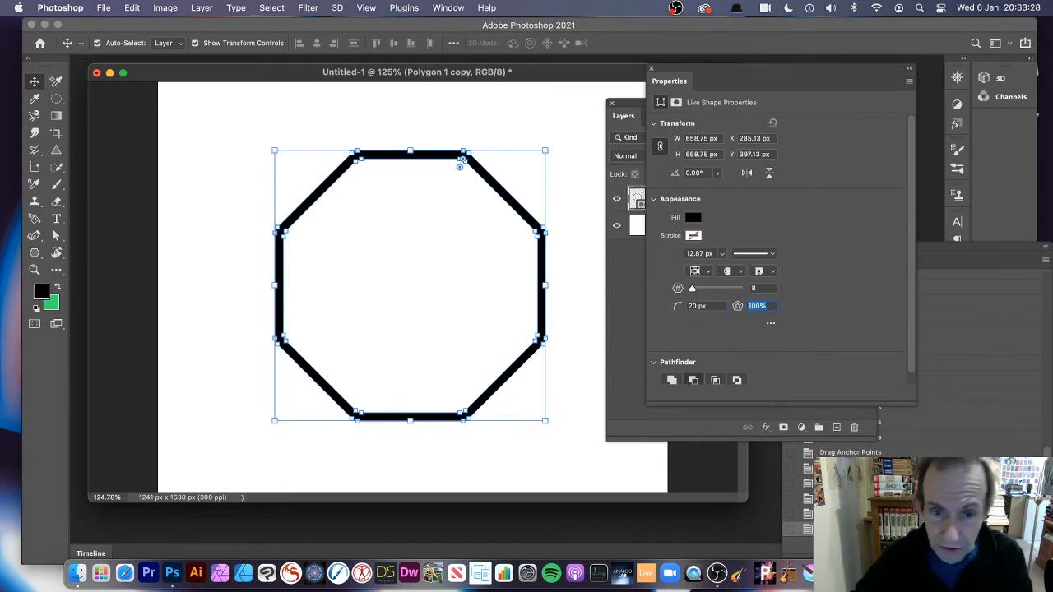
drag(460, 166, 429, 230)
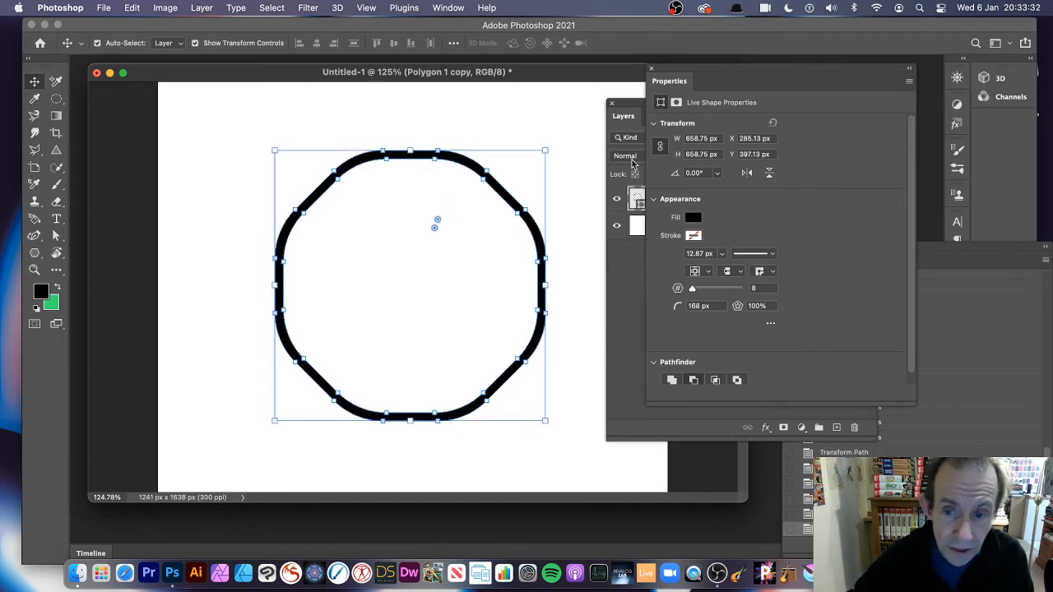
Set both octagons' corner radius to 0 px and move the frame toward the canvas's upper left.
click(712, 306)
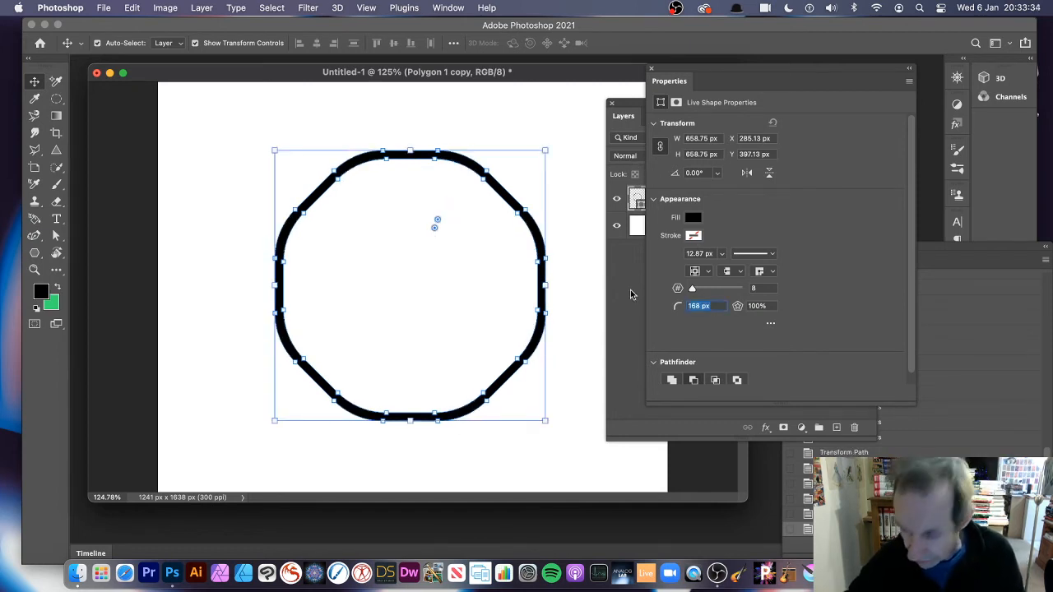
text(0)
key(Tab)
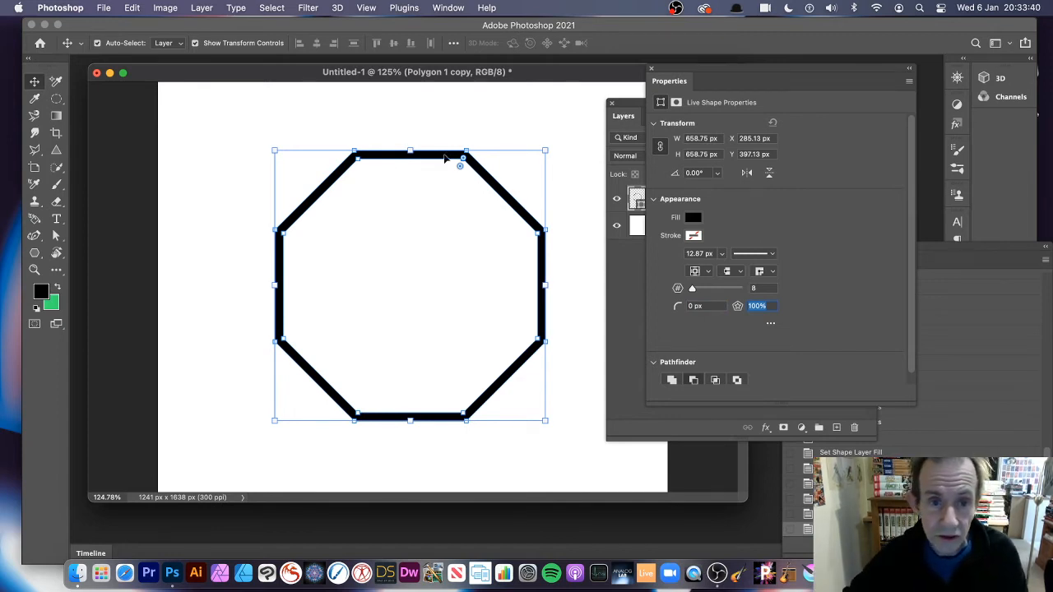
drag(444, 159, 369, 120)
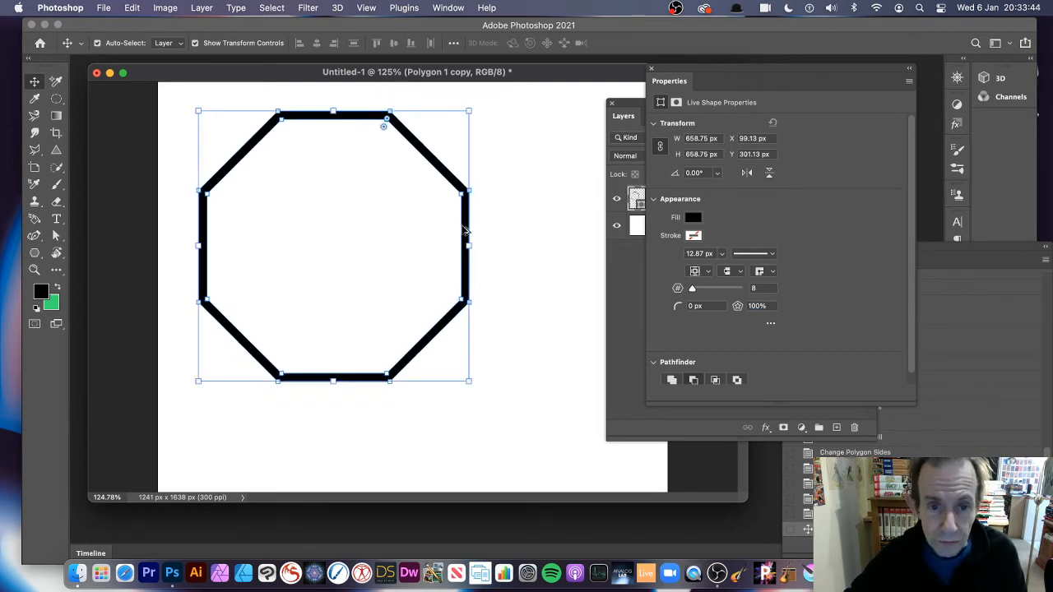
Duplicate the octagon frame and place the copy to the right of and slightly above the original.
drag(464, 231, 535, 252)
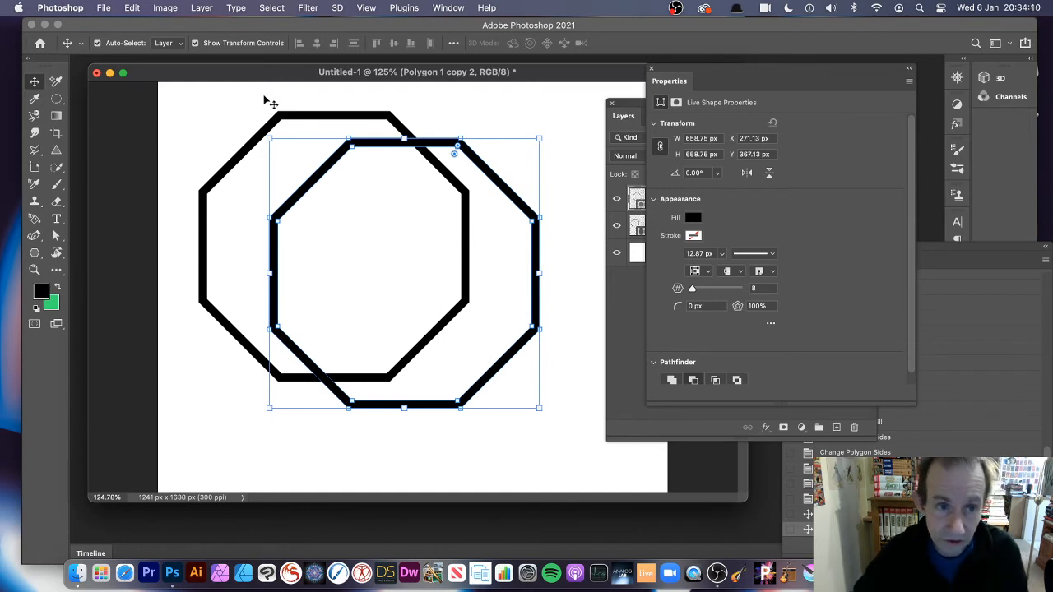
click(218, 103)
drag(174, 99, 577, 436)
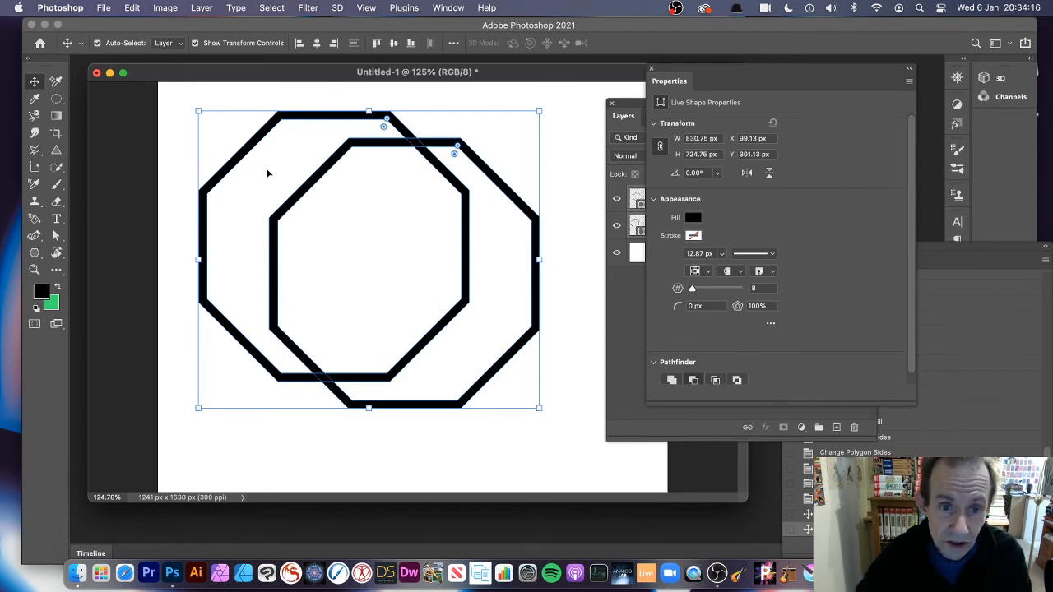
click(581, 137)
drag(469, 151, 477, 107)
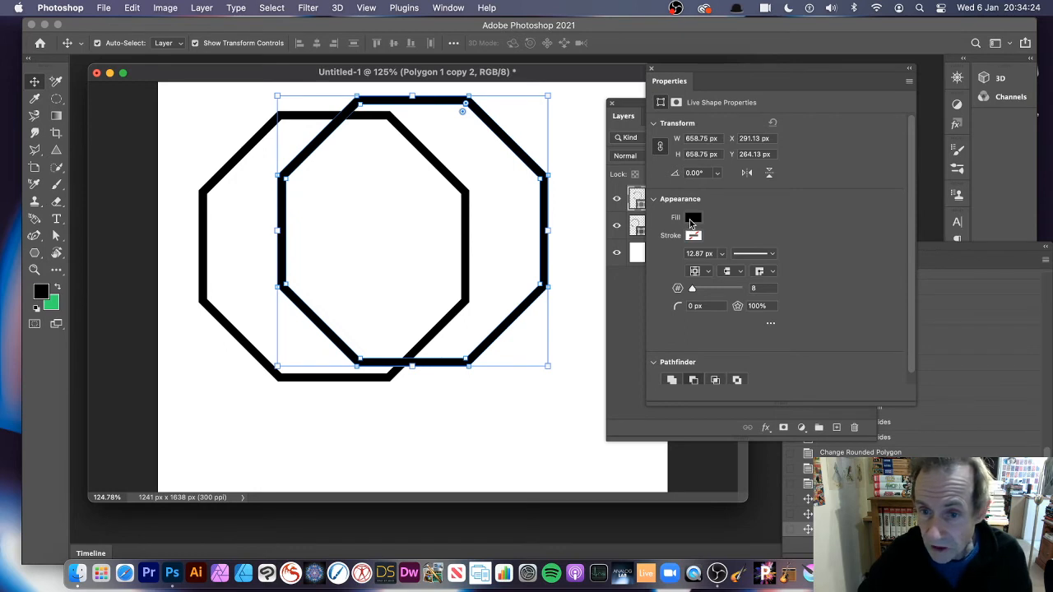
Fill the duplicate frame with the recently used pink and shift it left, closer to the black frame.
click(690, 219)
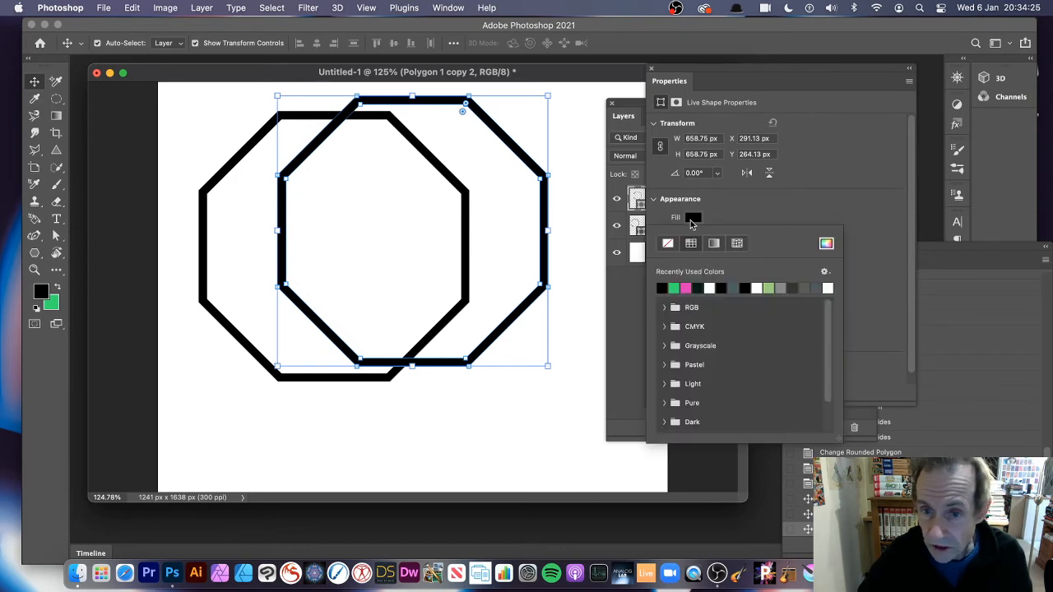
click(687, 287)
click(748, 206)
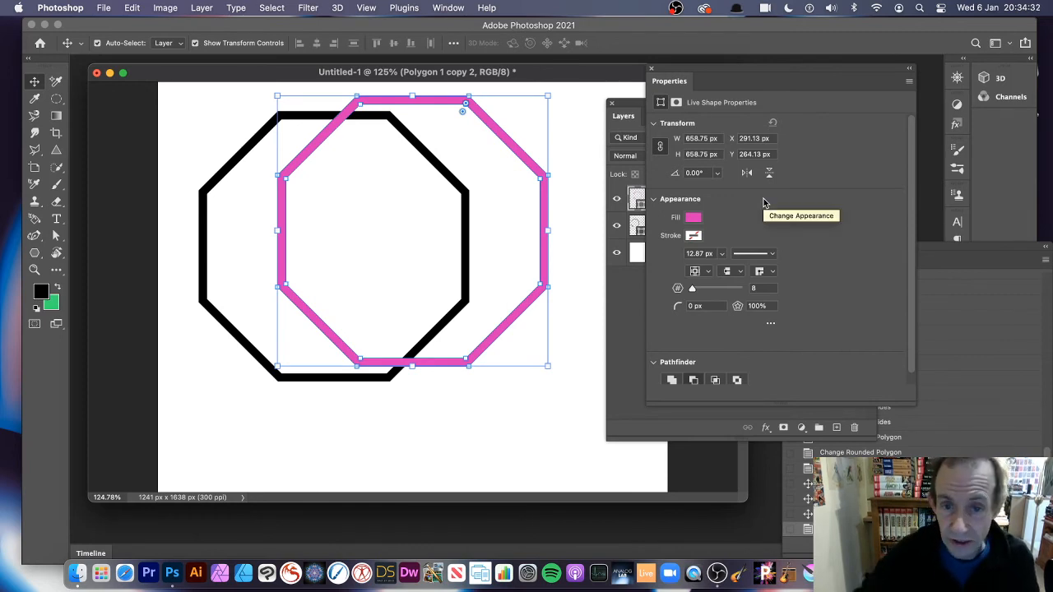
drag(498, 136, 457, 141)
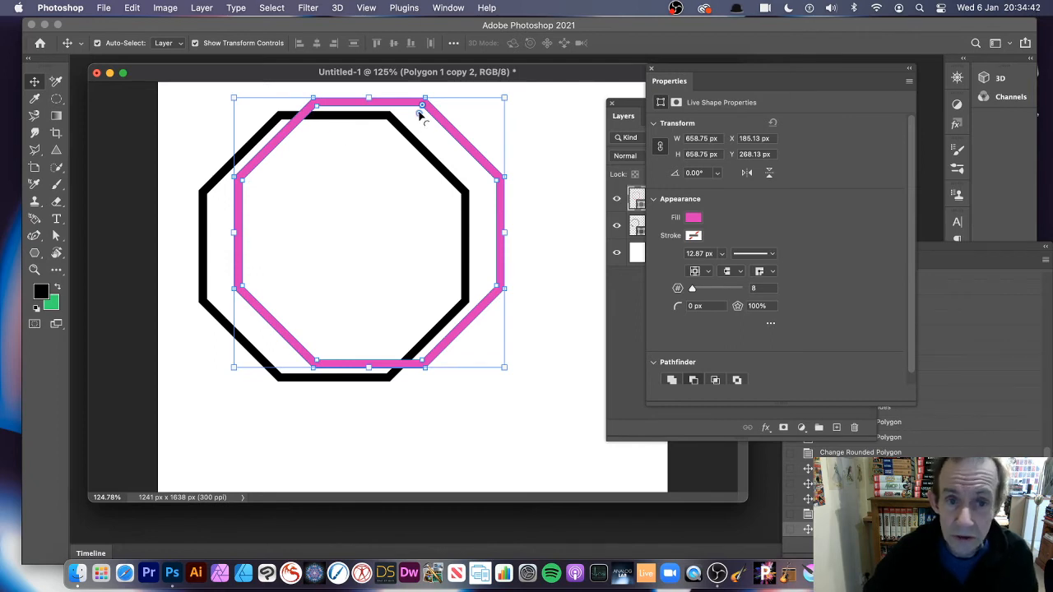
Select the pink and black octagon frames together as two shape layers.
drag(181, 92, 539, 401)
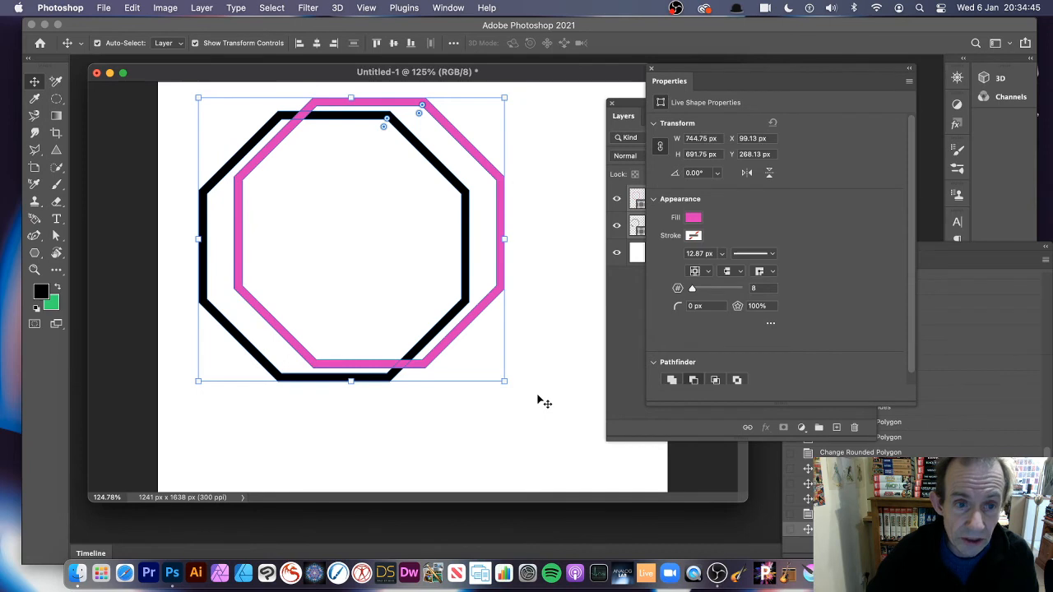
click(644, 269)
click(682, 208)
shift+click(685, 225)
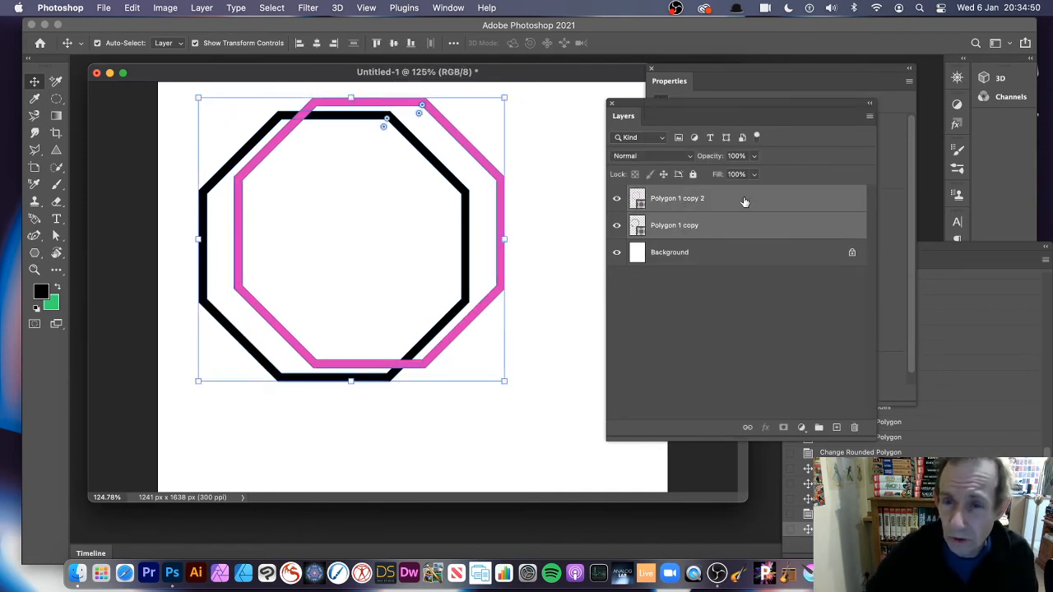
Try an 86 px corner radius on both octagon frames, and undo it.
click(702, 76)
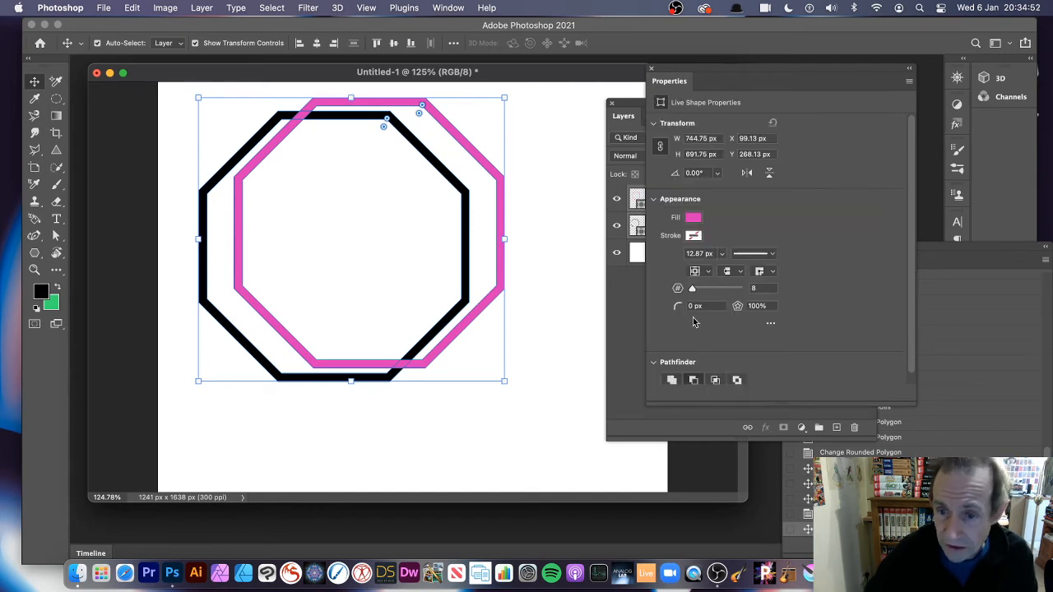
drag(679, 309, 734, 309)
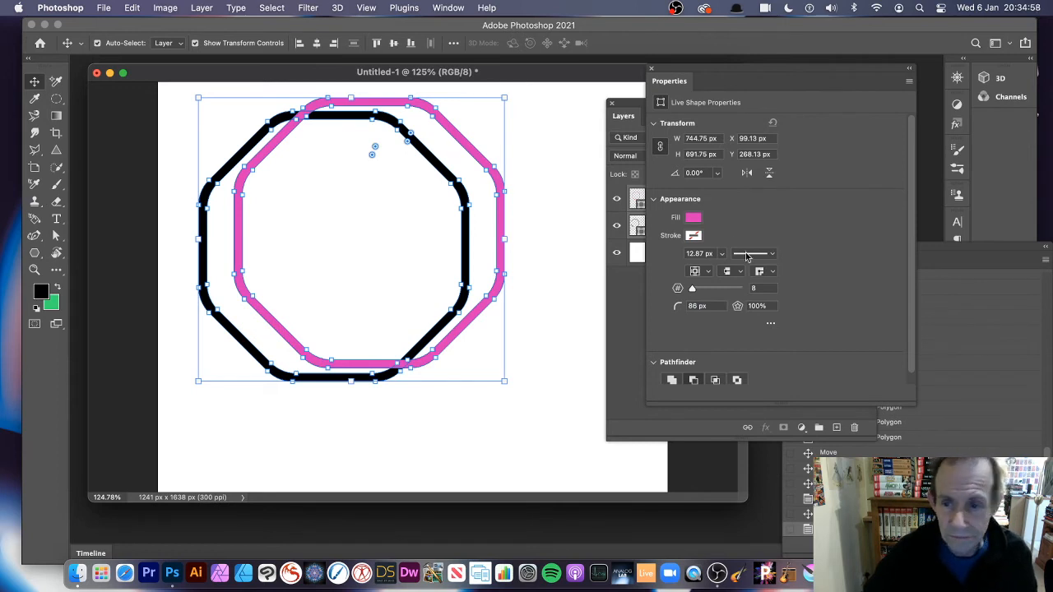
key(super+z)
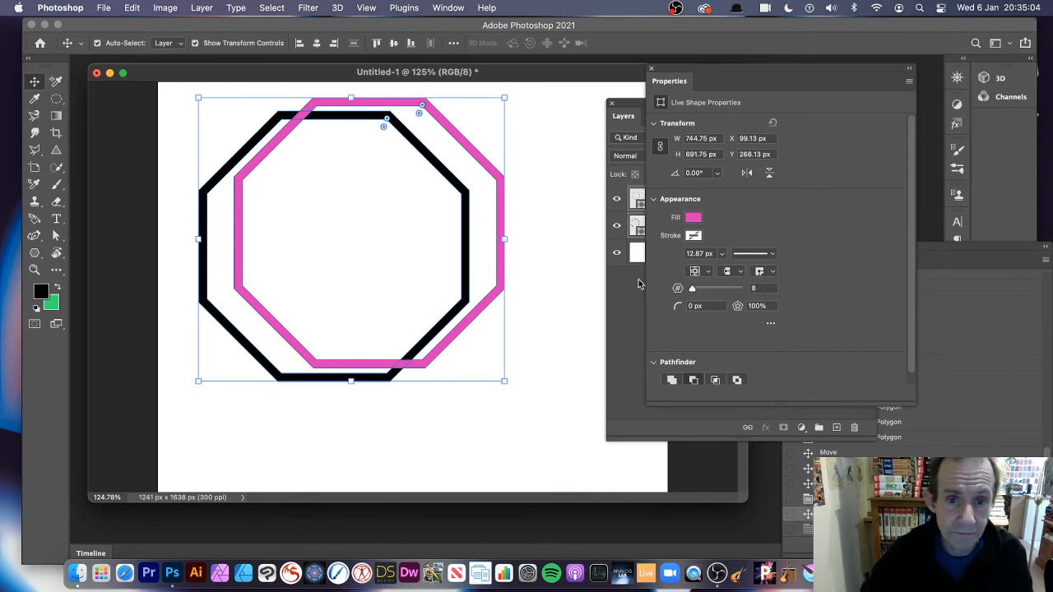
Convert the two selected octagon frame layers into a single smart object.
click(202, 8)
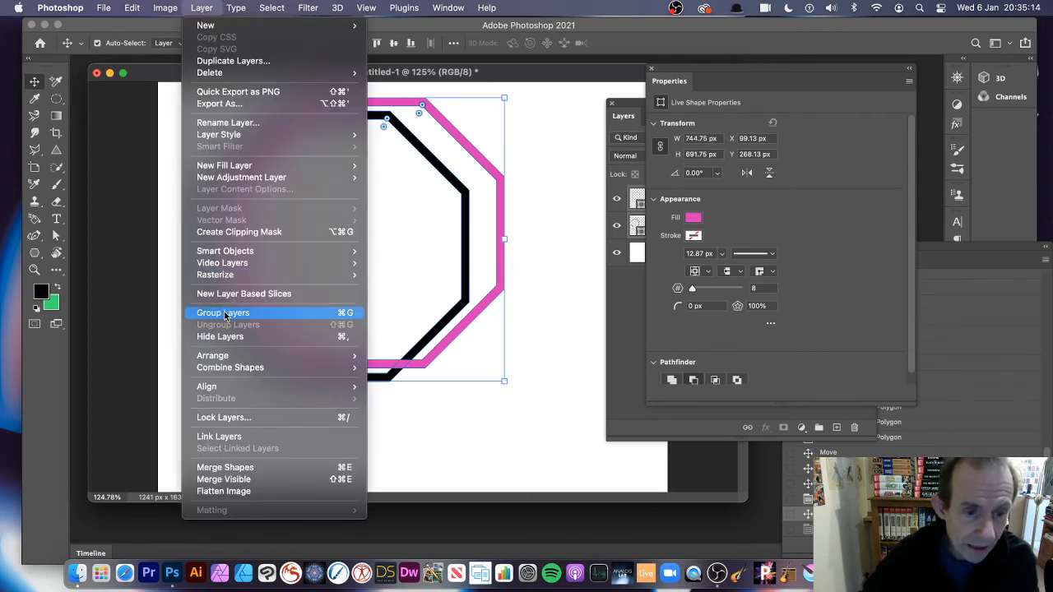
mouse_move(228, 254)
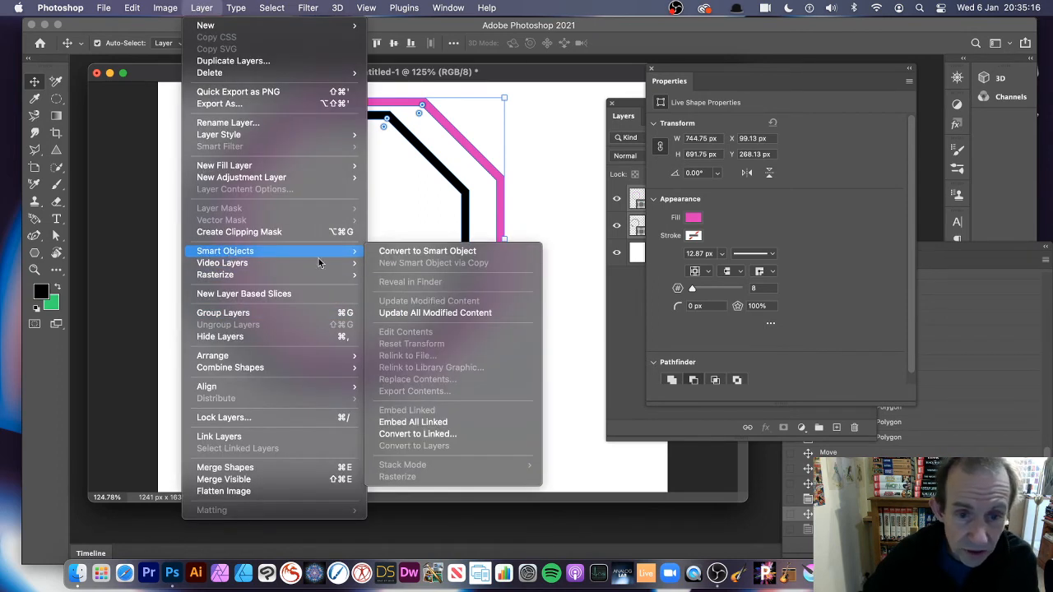
click(438, 255)
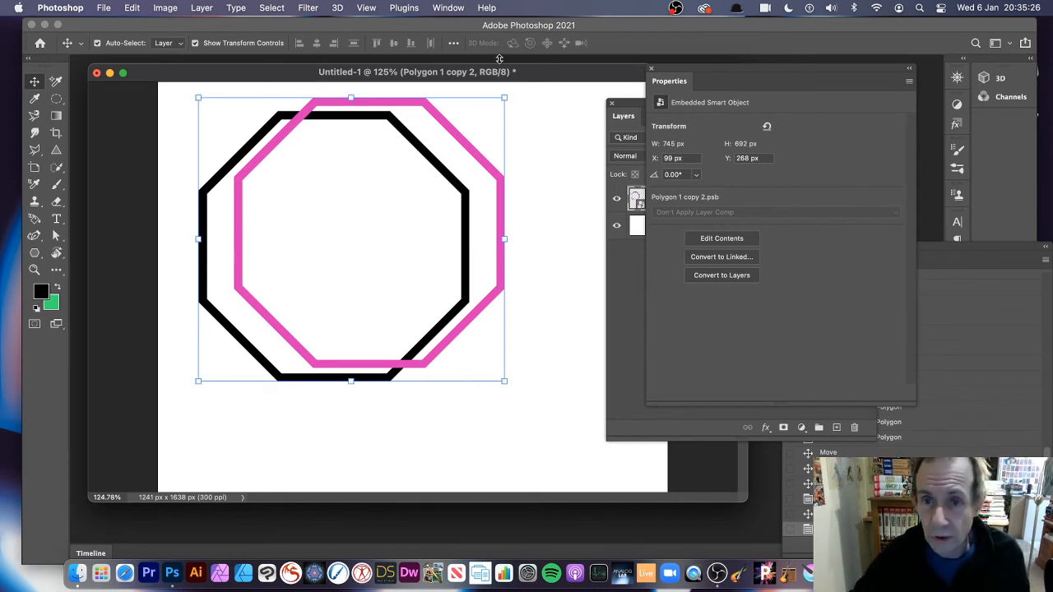
Open the smart object's contents and enlarge the document window to show the whole artwork.
click(638, 105)
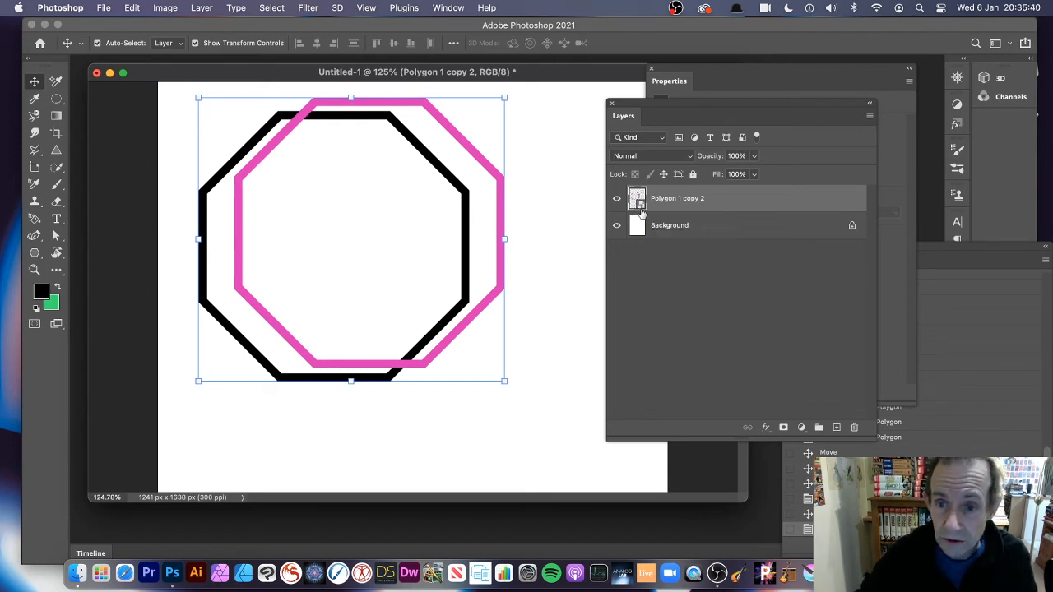
double_click(640, 205)
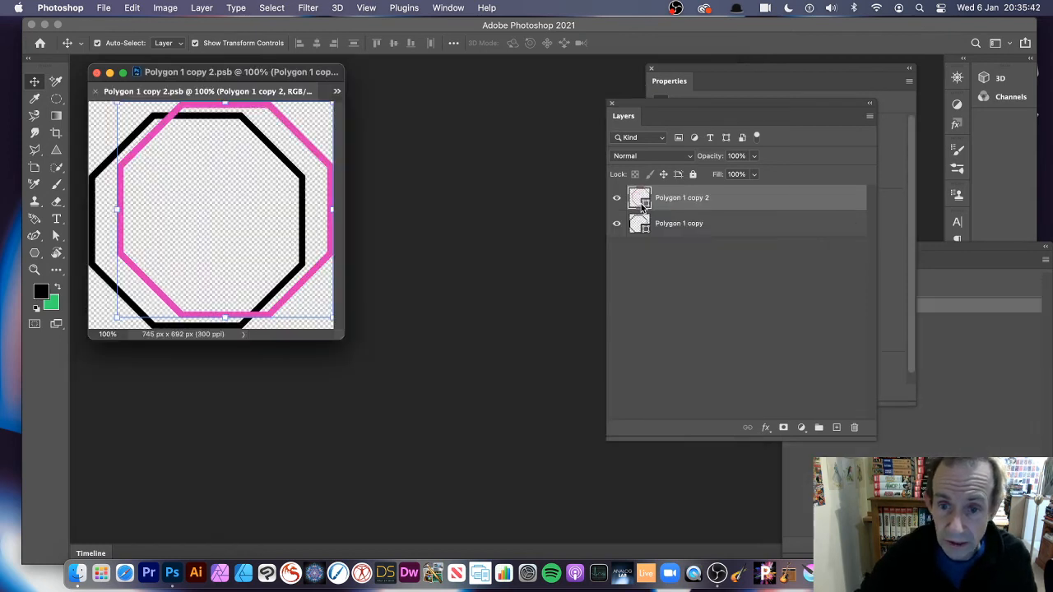
drag(344, 341, 580, 453)
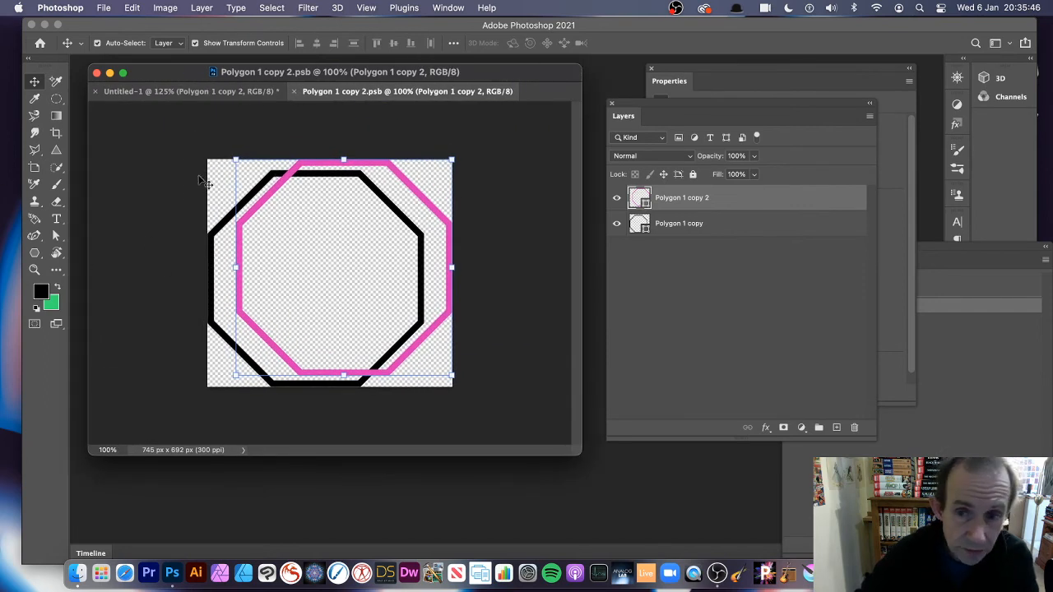
Select both octagon frames inside the smart object, examine their live shape properties, and clear the selection.
drag(162, 127, 531, 444)
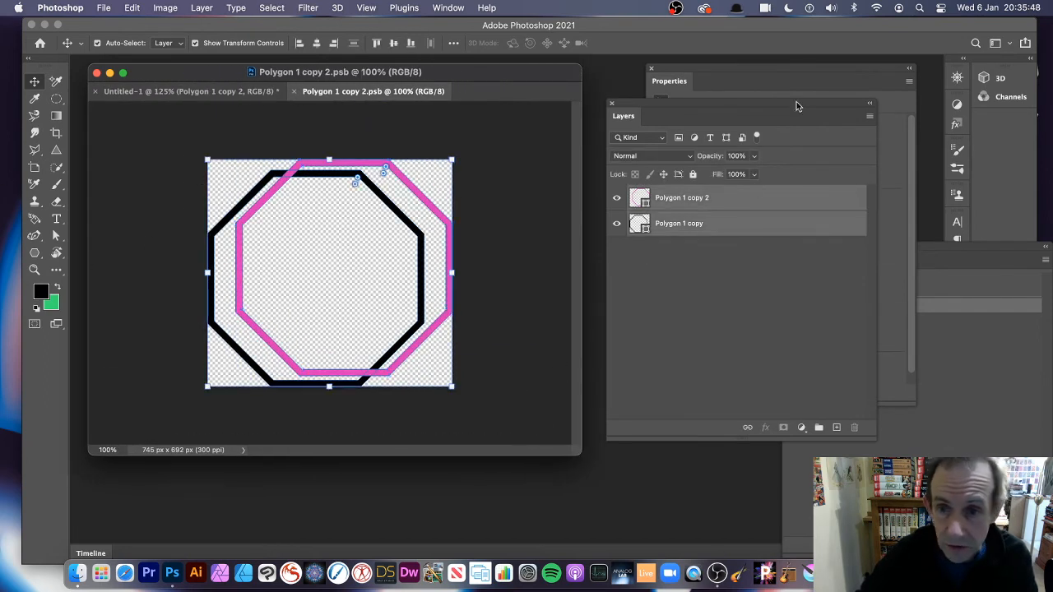
click(699, 79)
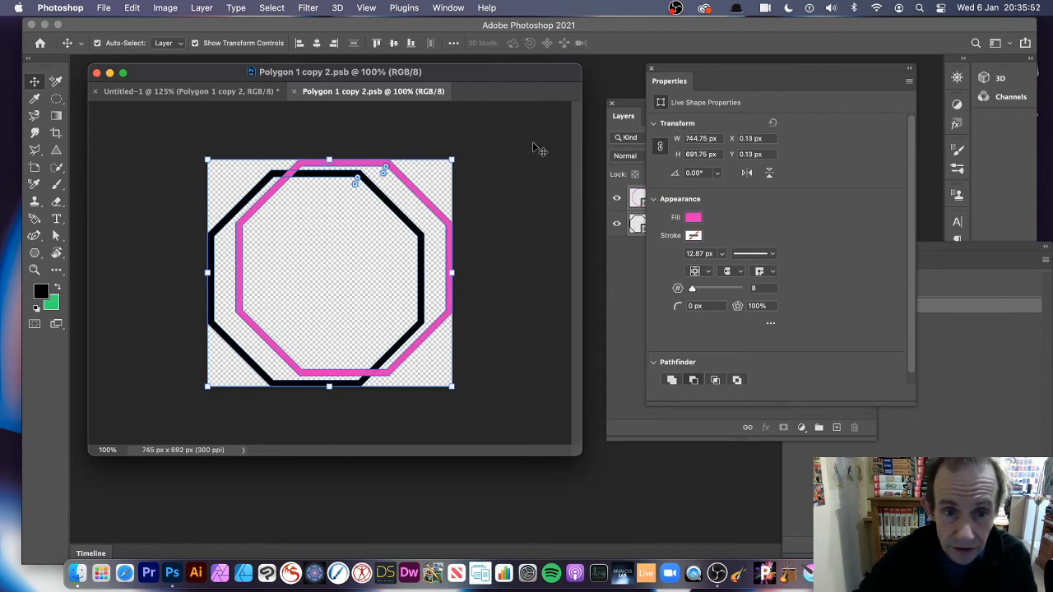
click(399, 219)
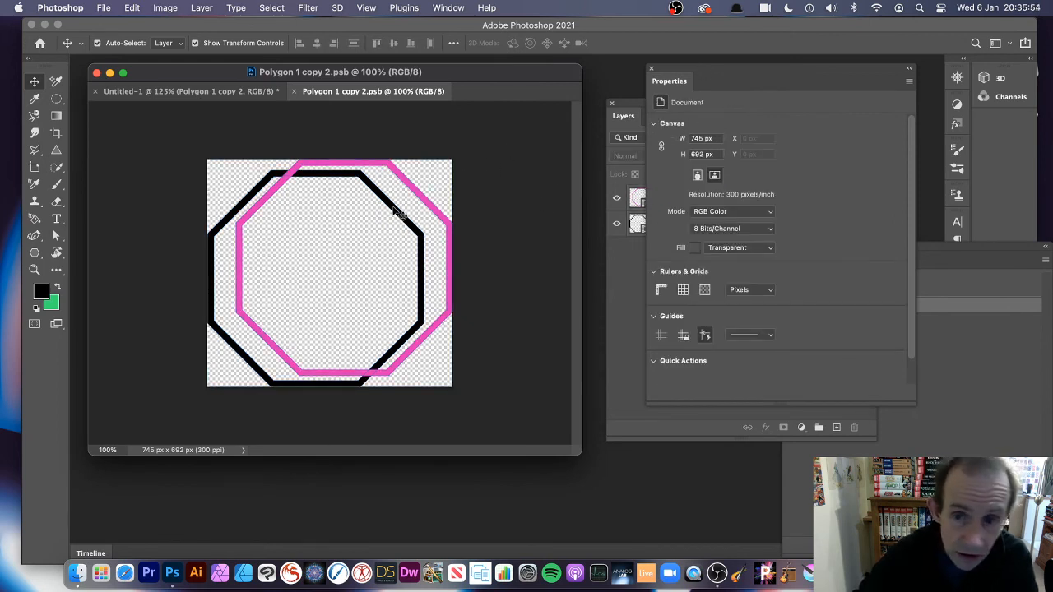
Scale the black octagon frame to 86.52%, move it up and left inside the pink frame's area, and apply the transform.
click(638, 224)
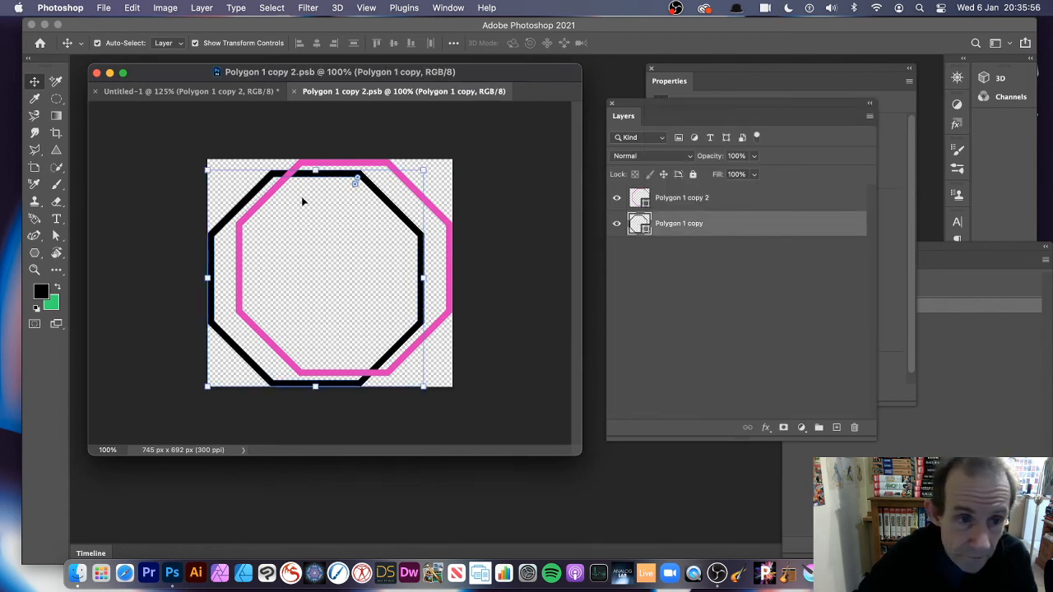
click(207, 170)
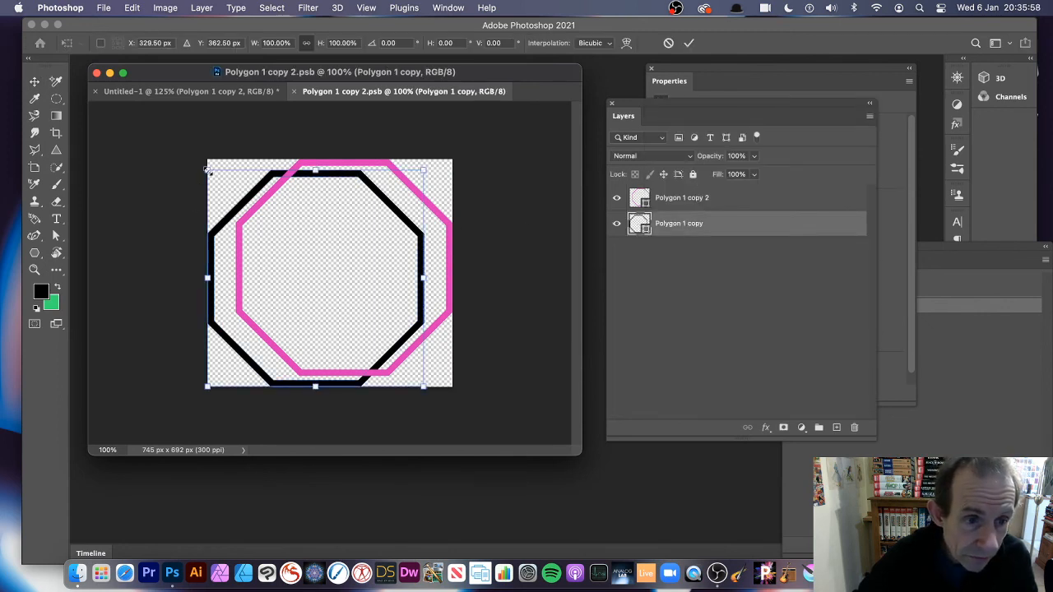
drag(207, 170, 237, 198)
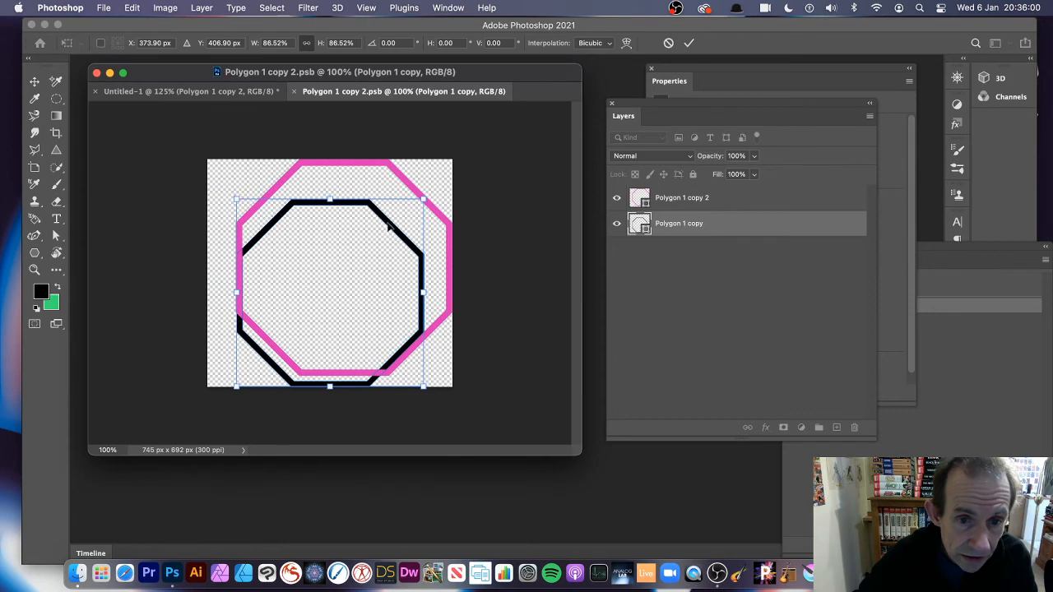
drag(388, 228, 371, 193)
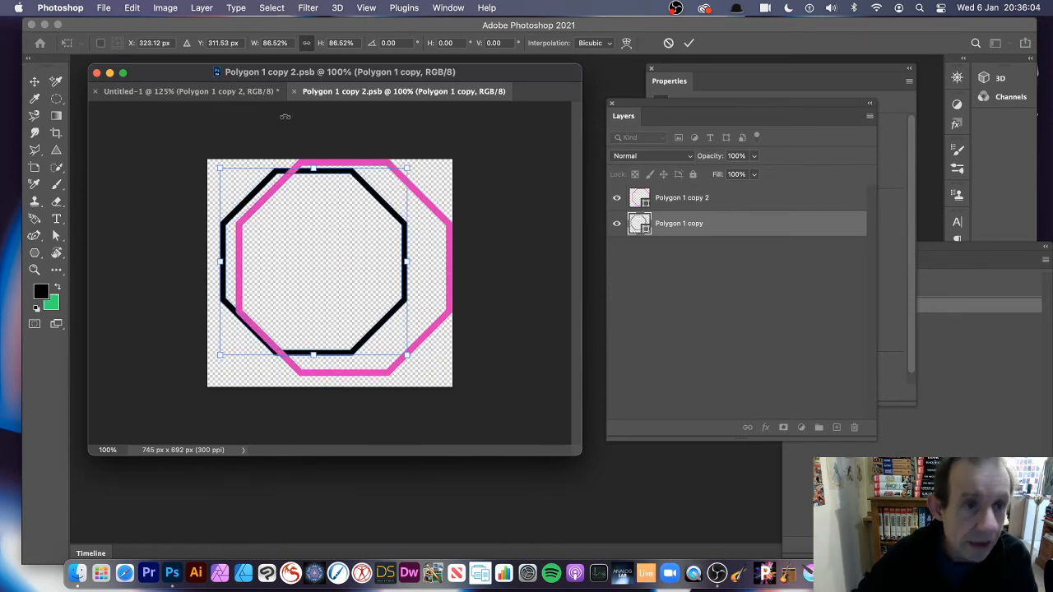
click(207, 5)
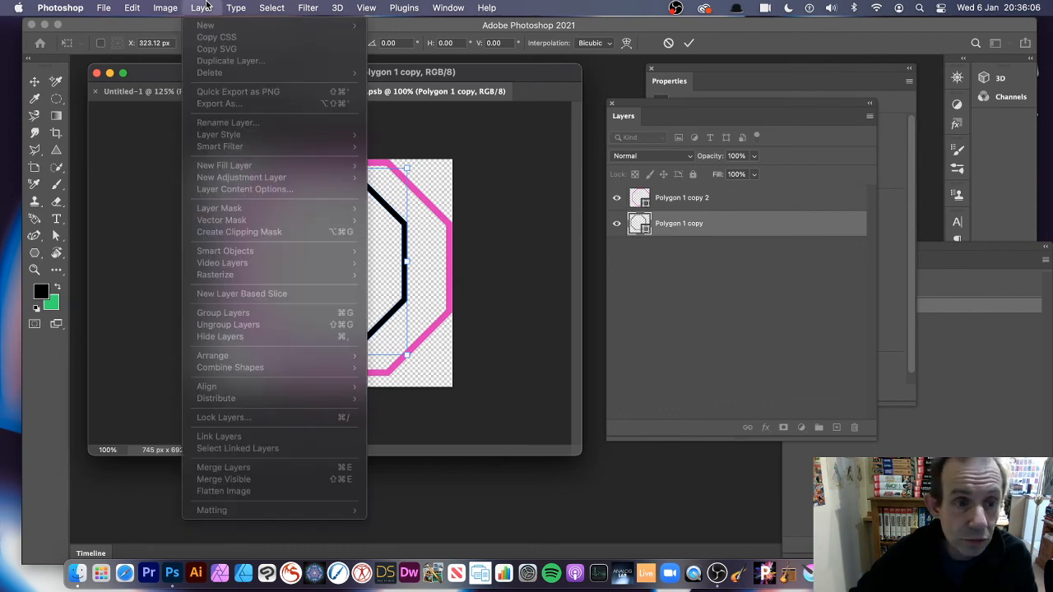
click(630, 105)
click(689, 45)
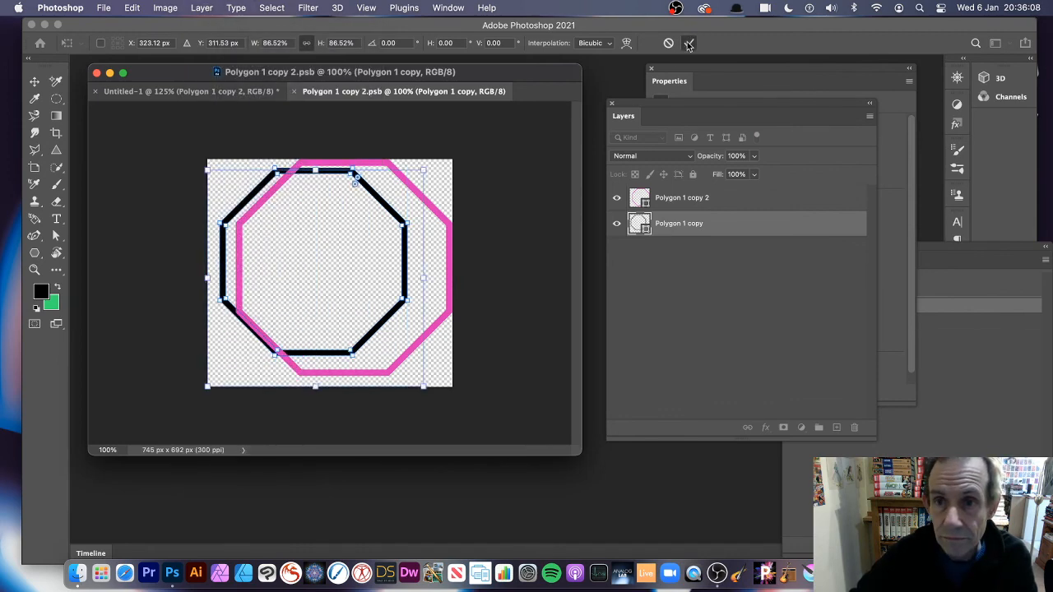
Convert the scaled black octagon layer into its own nested smart object.
click(202, 8)
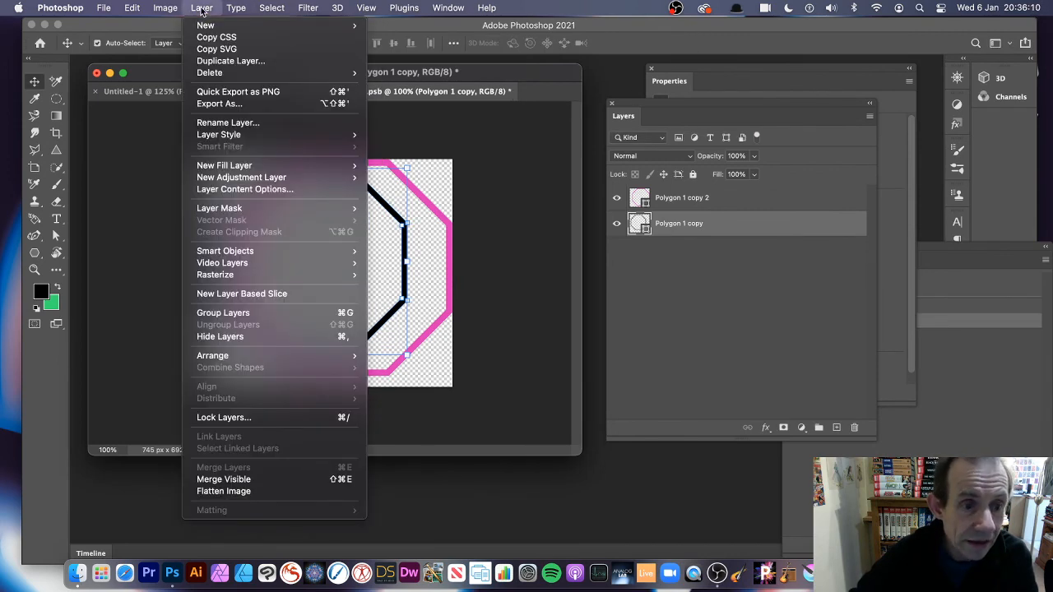
mouse_move(255, 253)
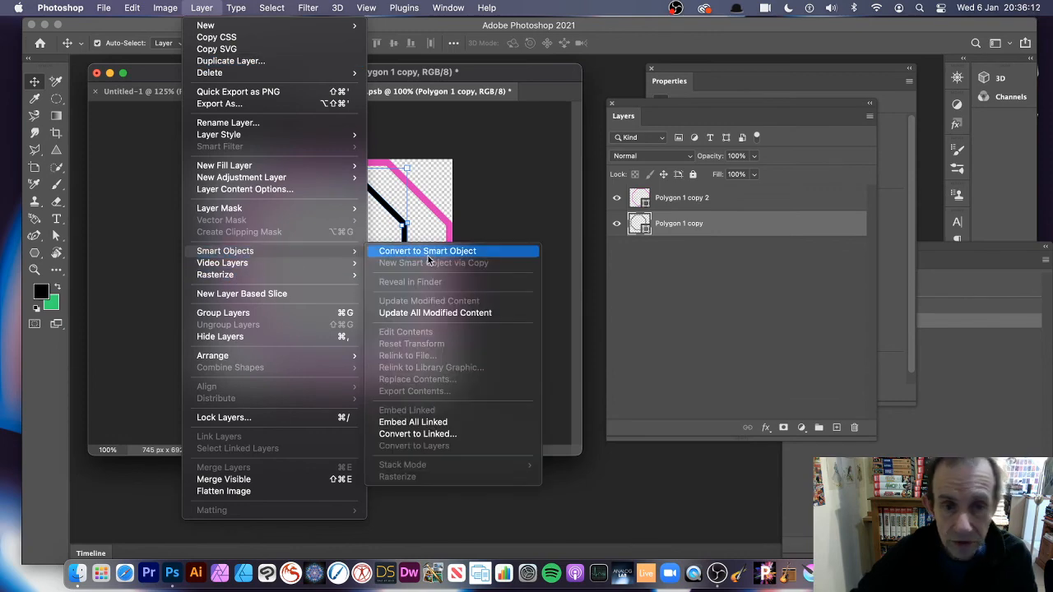
click(427, 253)
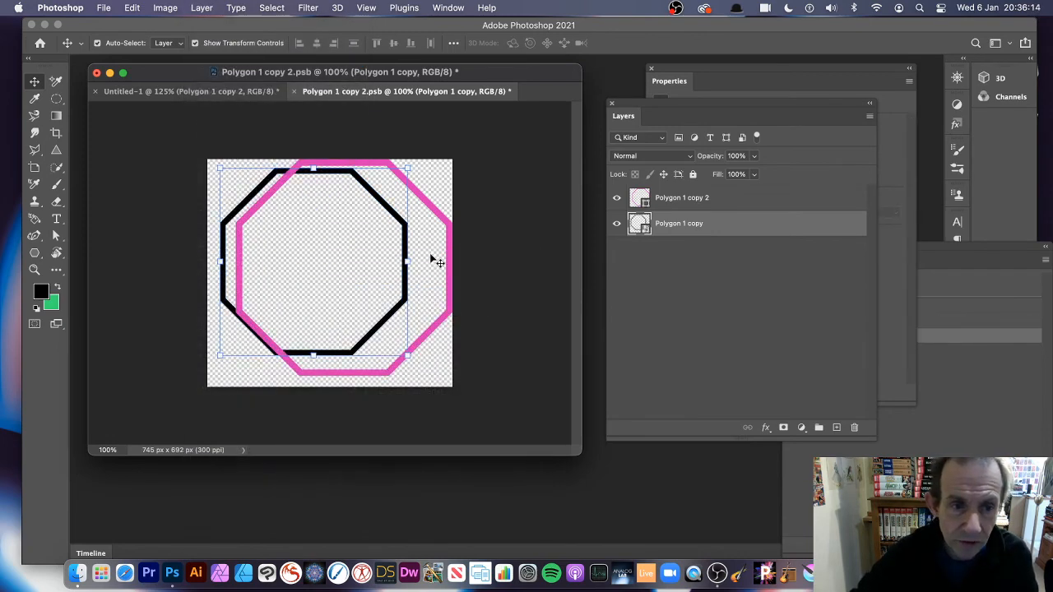
Apply a Gaussian Blur with a 9.5 pixel radius to the black octagon, and save and close the smart object's contents.
click(413, 8)
mouse_move(317, 11)
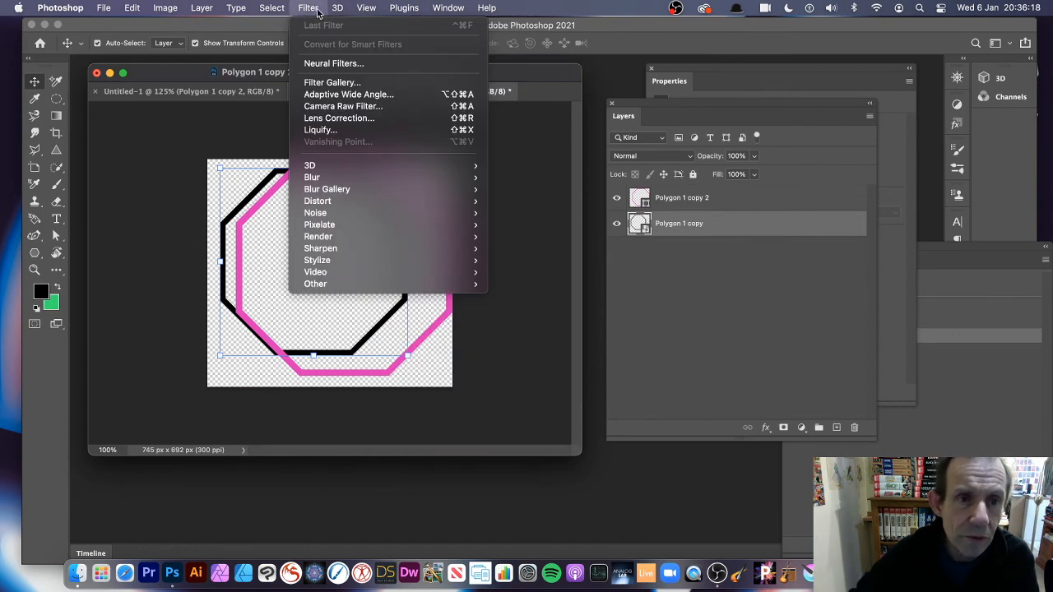
mouse_move(357, 180)
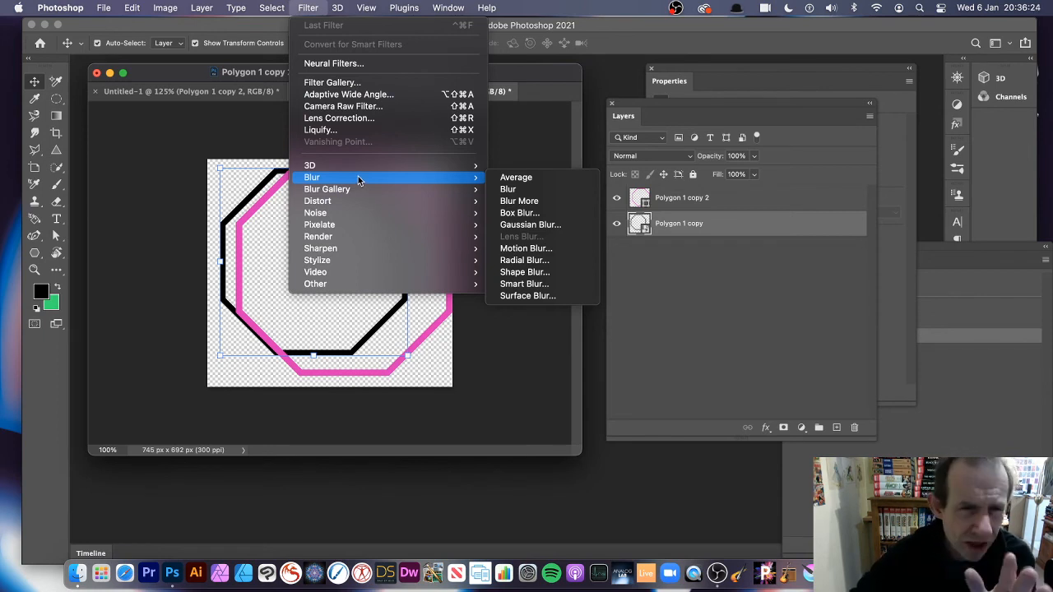
mouse_move(398, 11)
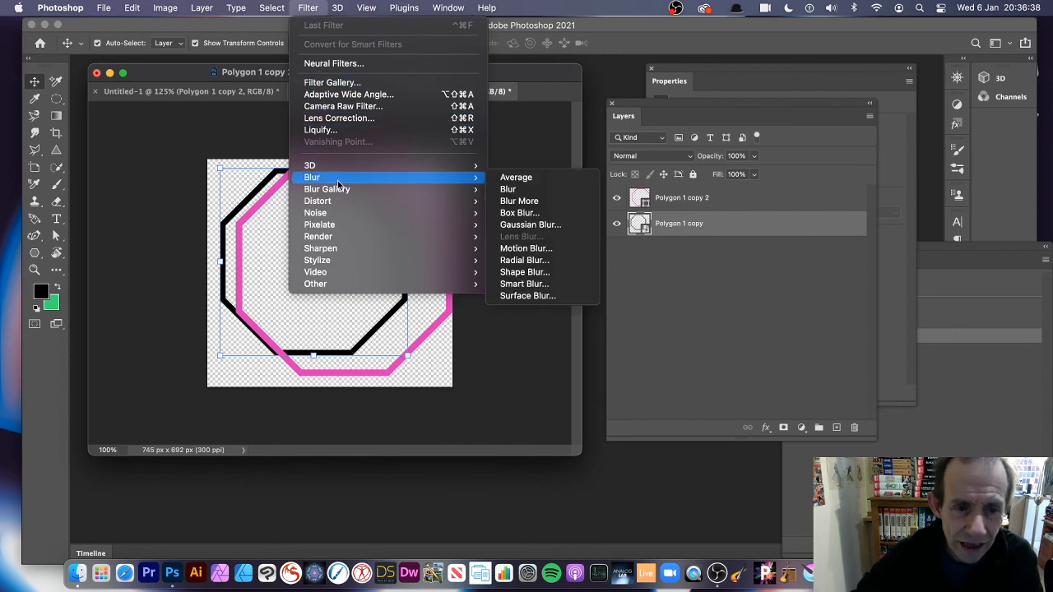
click(555, 224)
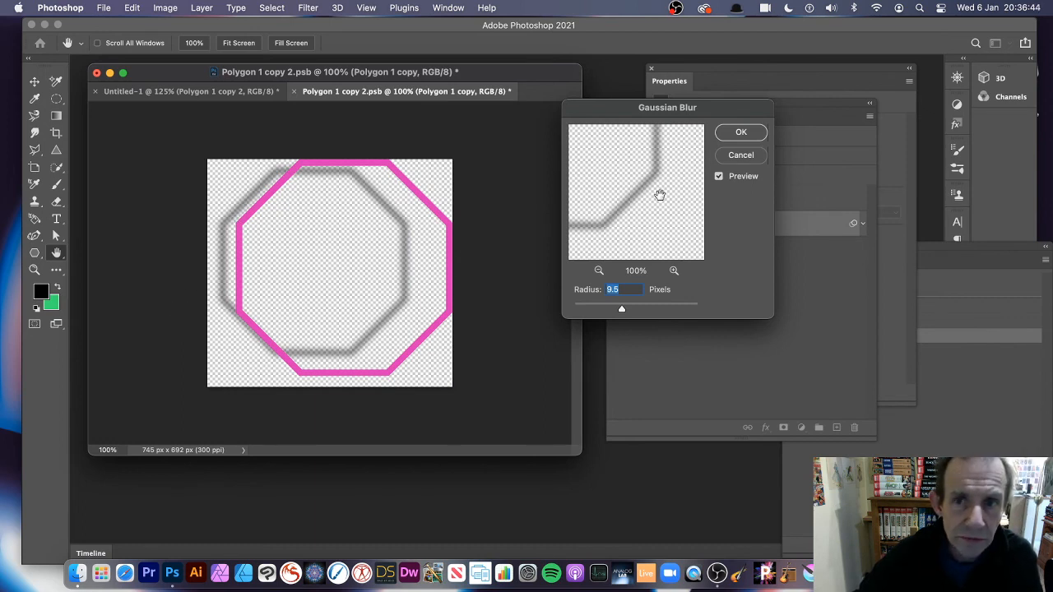
click(741, 132)
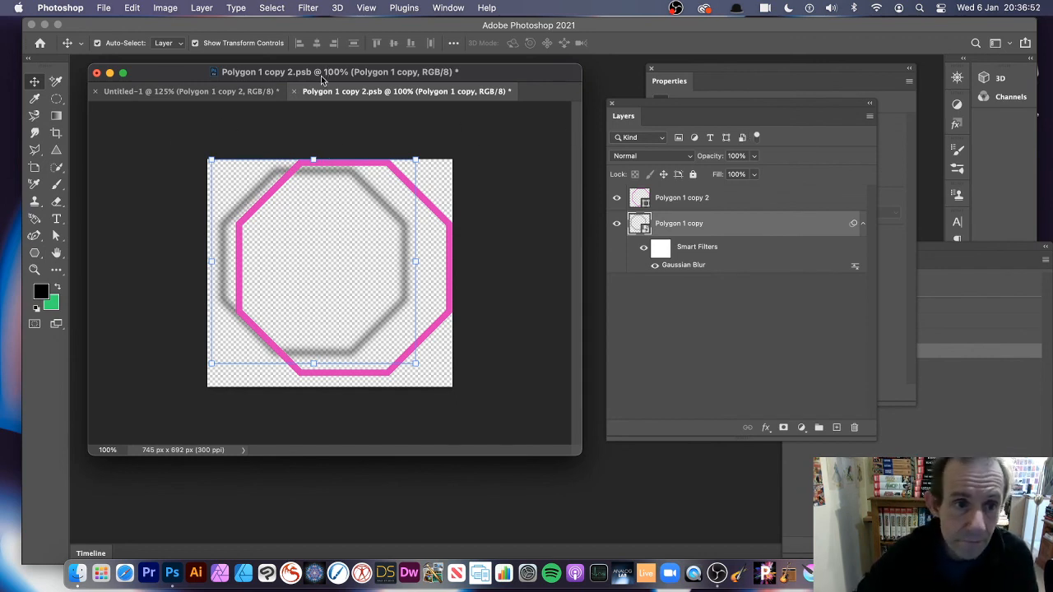
click(295, 92)
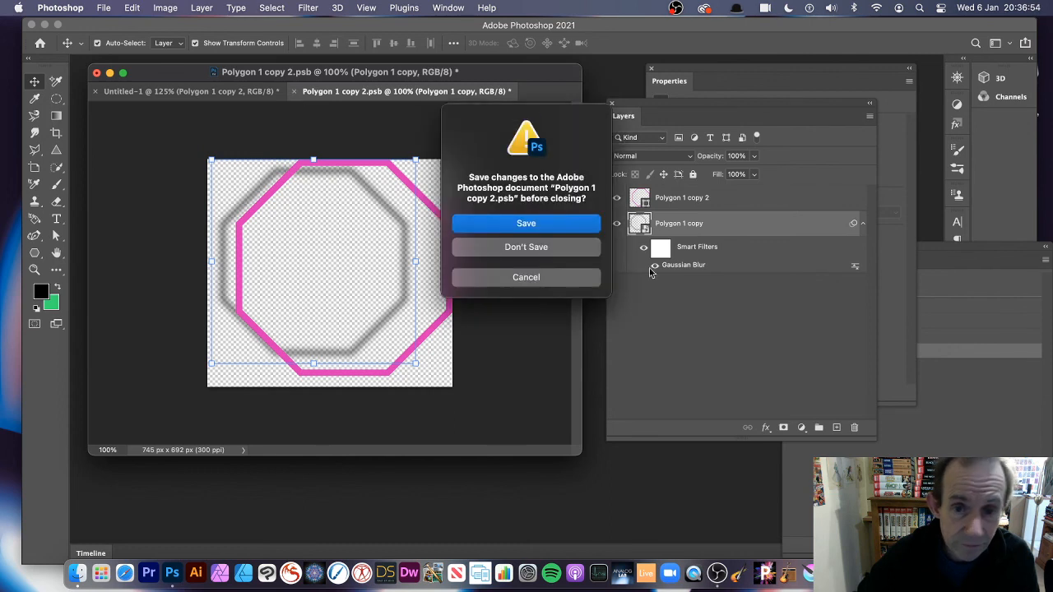
click(509, 219)
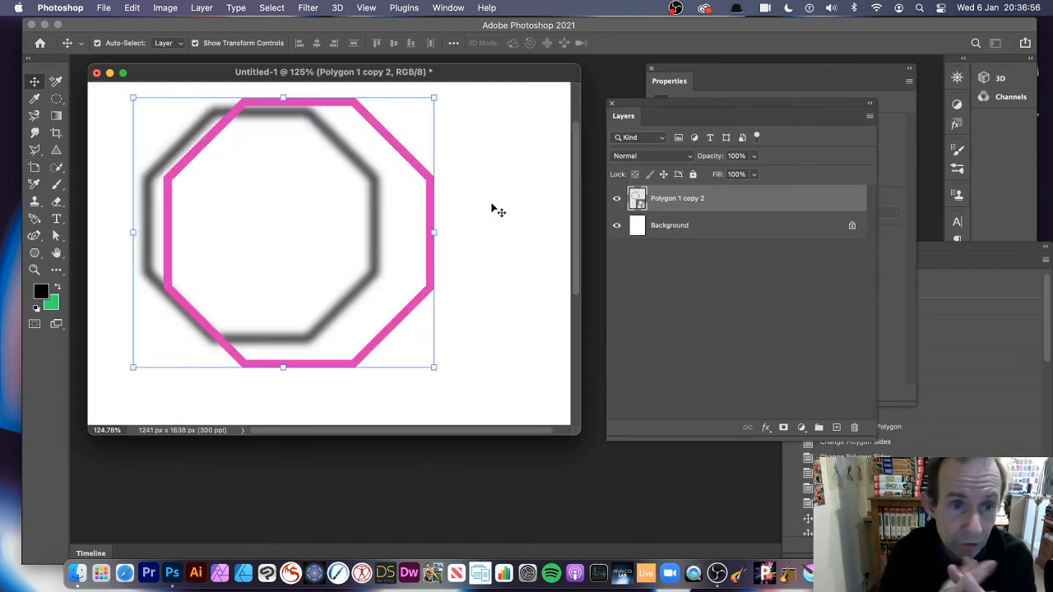